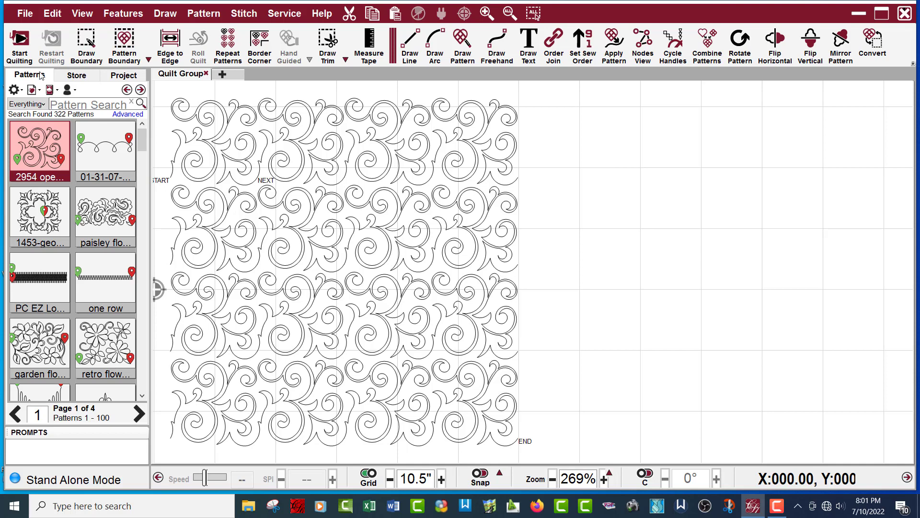
Import the image Capture from the Quilt Photo 7 10 2022 folder on the USB drive (I:)
click(23, 16)
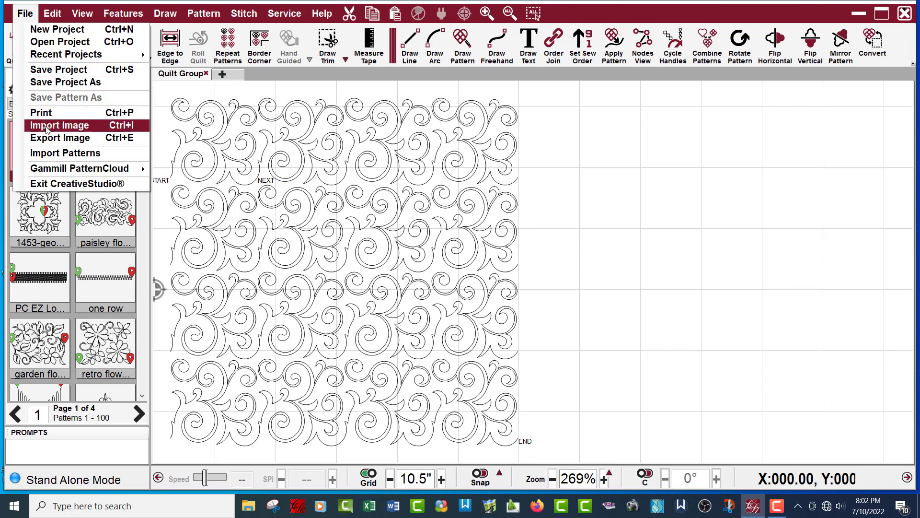
click(65, 127)
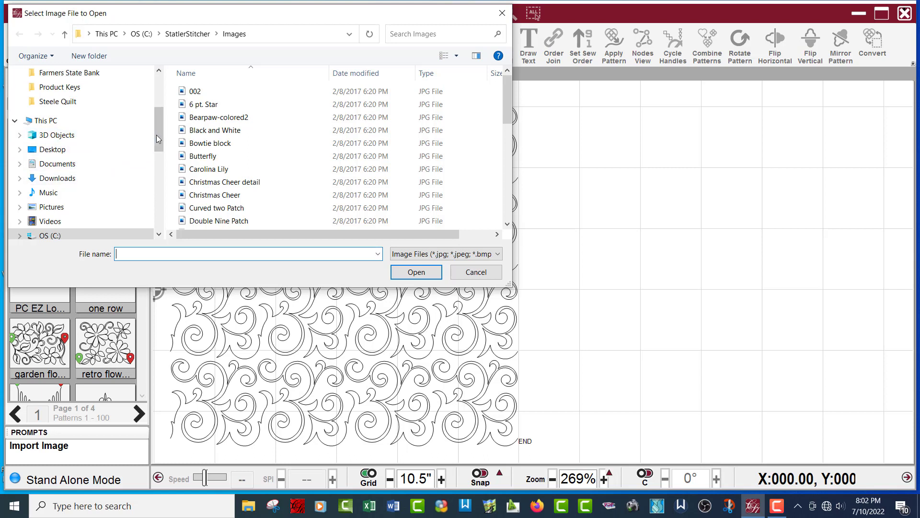
drag(156, 134, 157, 160)
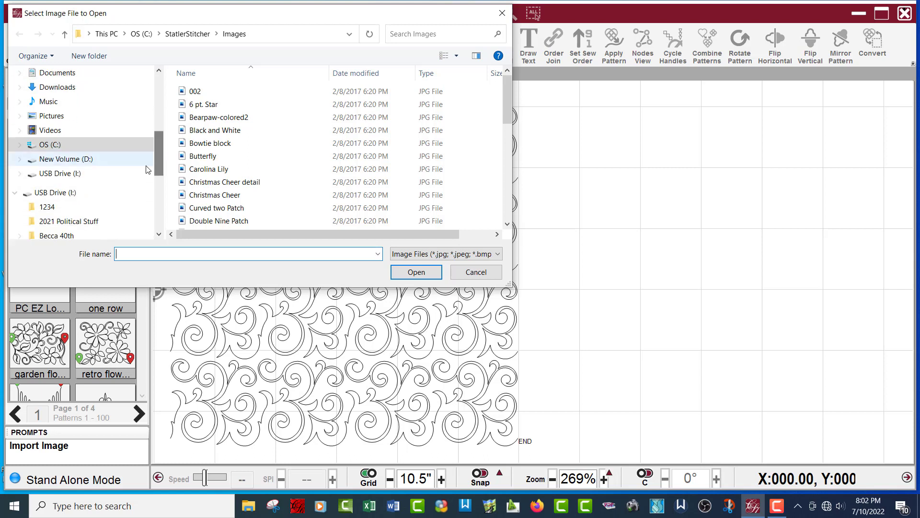
click(57, 195)
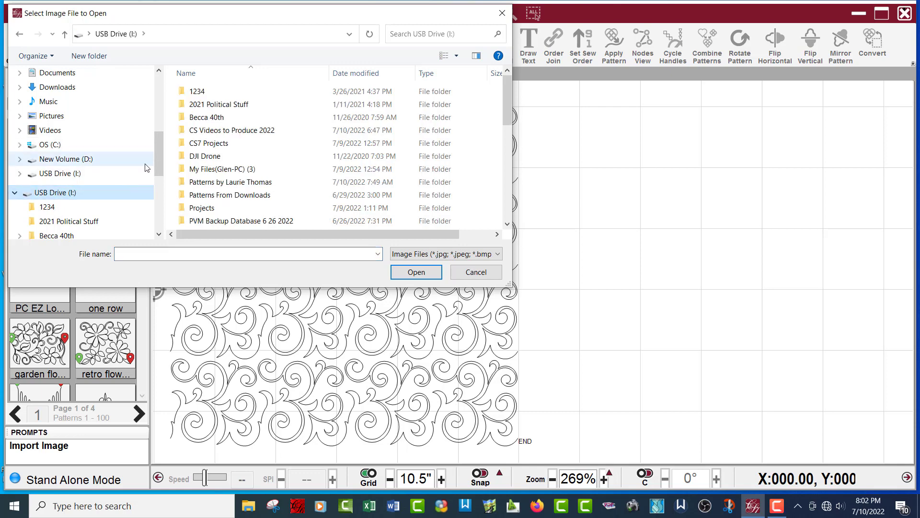
drag(157, 154, 165, 191)
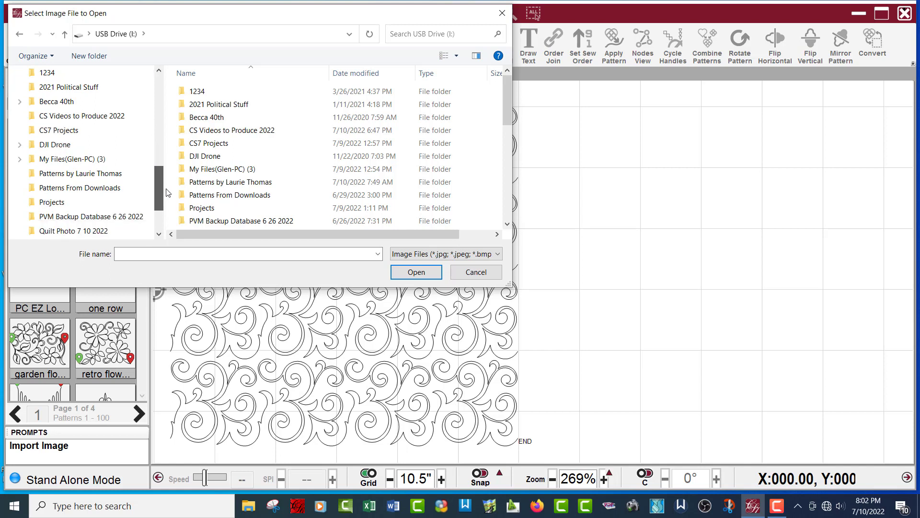
drag(168, 192, 169, 210)
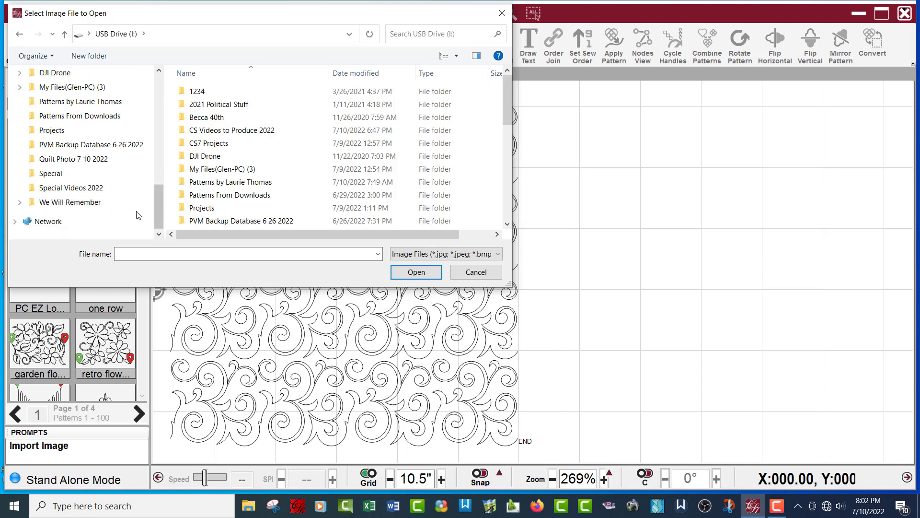
click(77, 165)
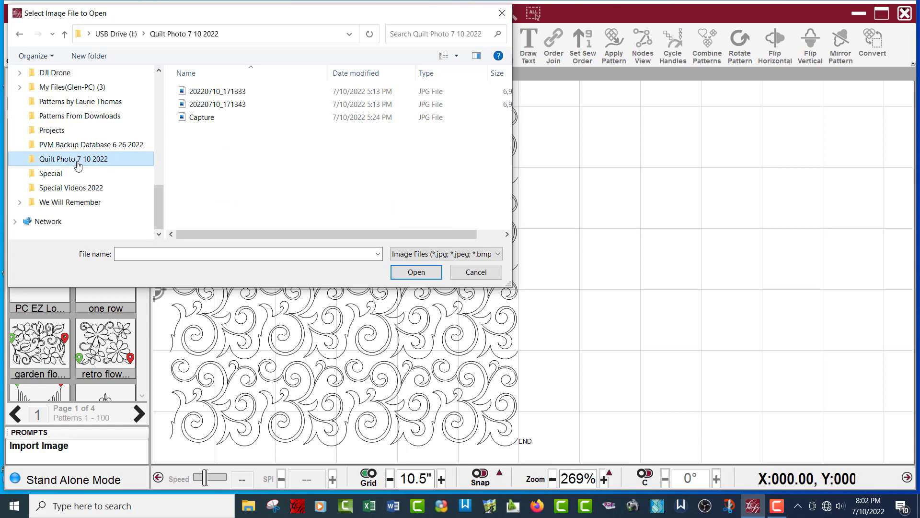
double_click(201, 119)
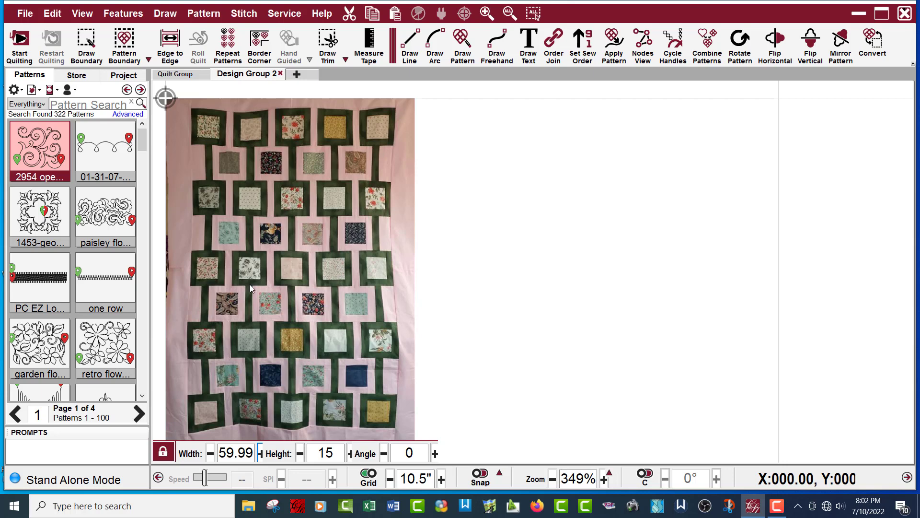
Examine the imported quilt photo's blocks and borders, close up and as a whole
scroll(255, 251, up, 5)
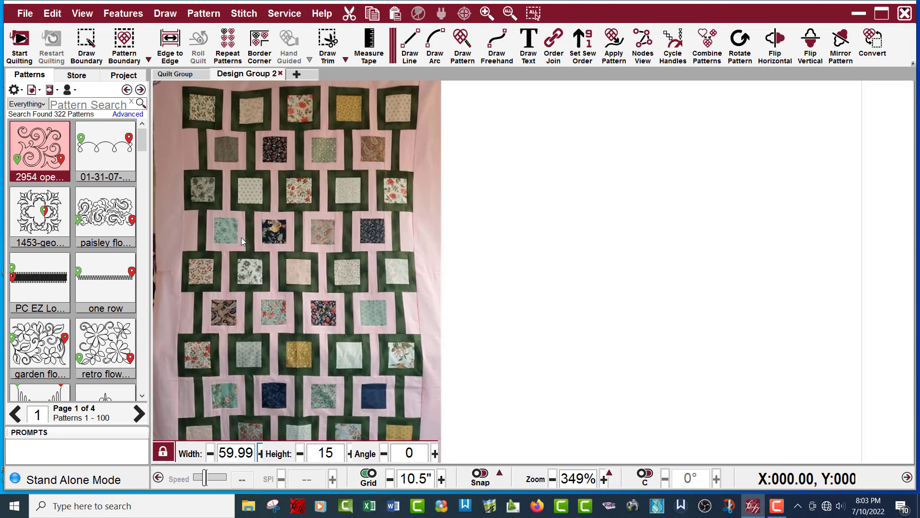
scroll(231, 243, up, 4)
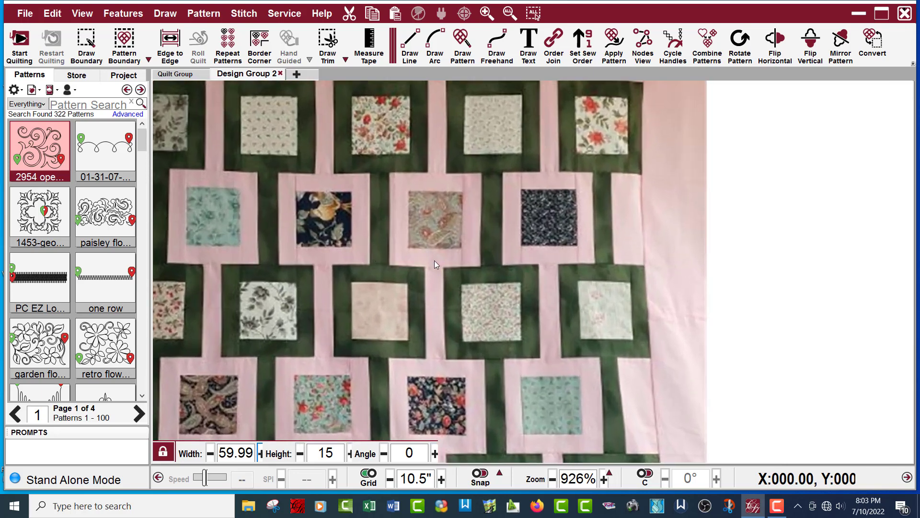
scroll(435, 261, down, 5)
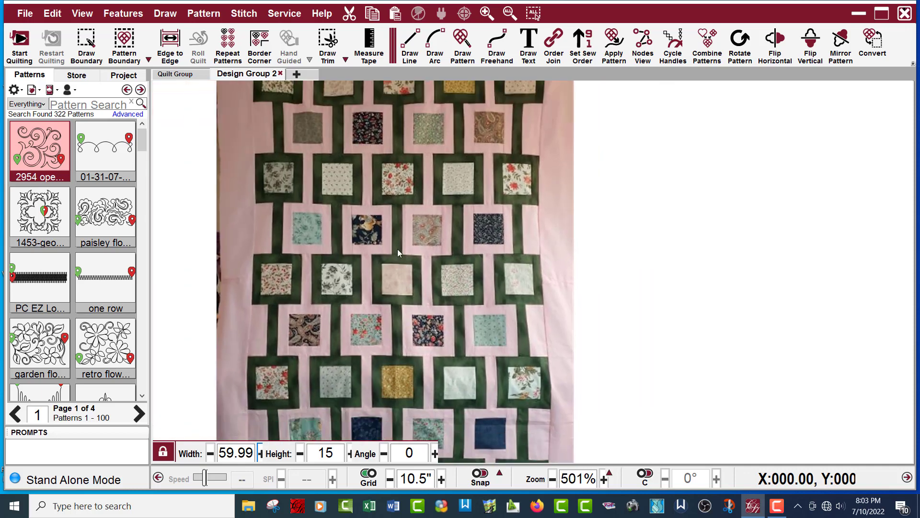
scroll(389, 258, down, 2)
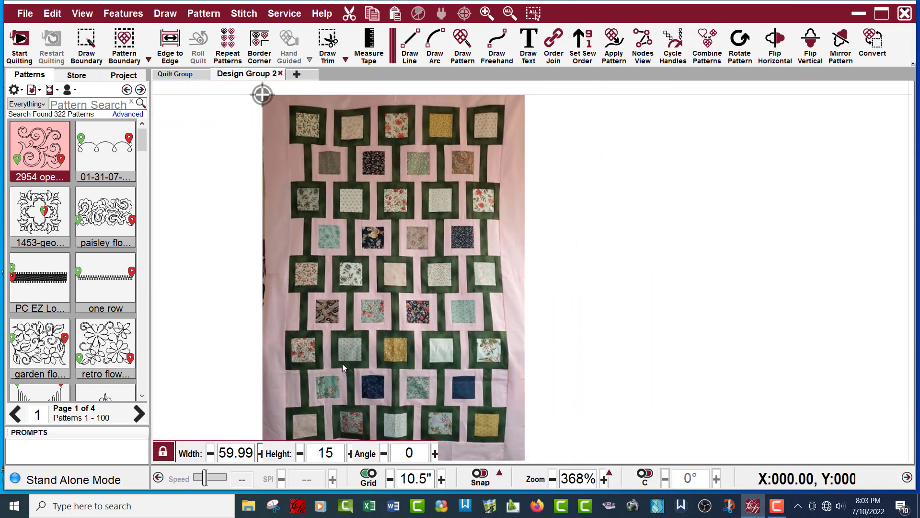
scroll(339, 352, up, 1)
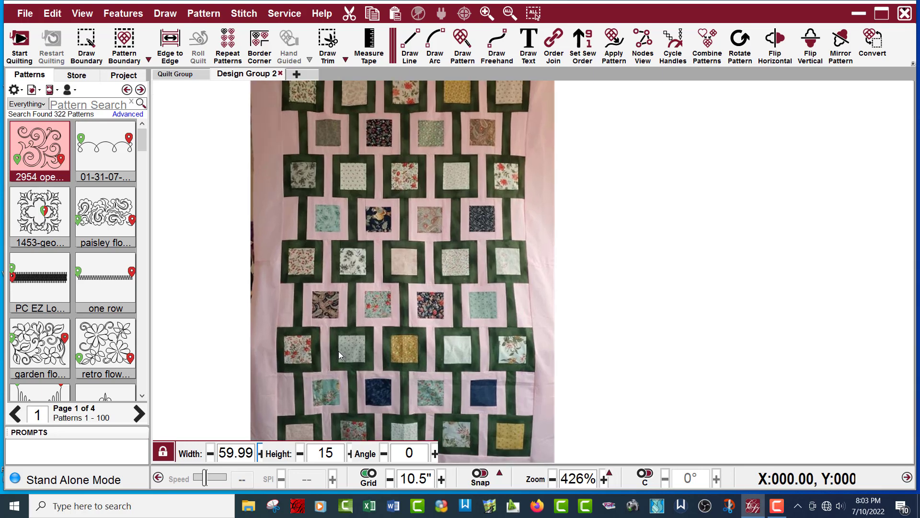
scroll(386, 347, up, 2)
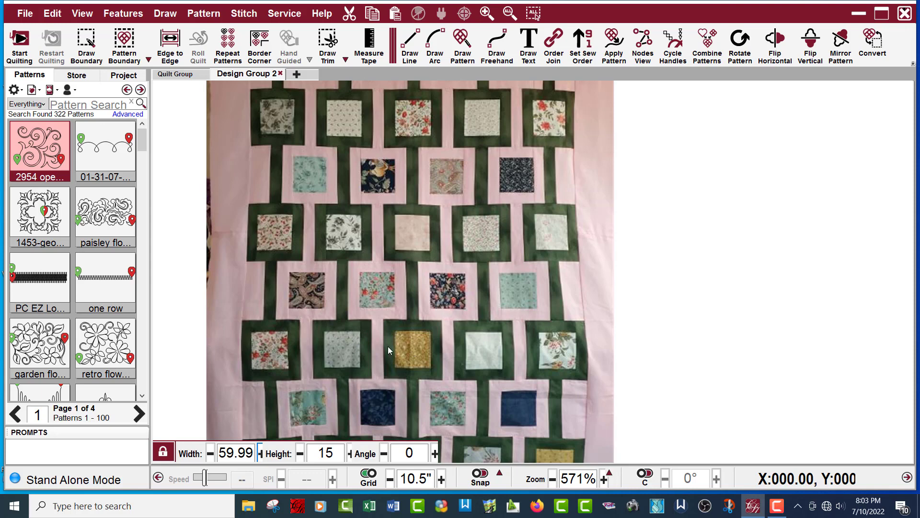
scroll(383, 330, down, 4)
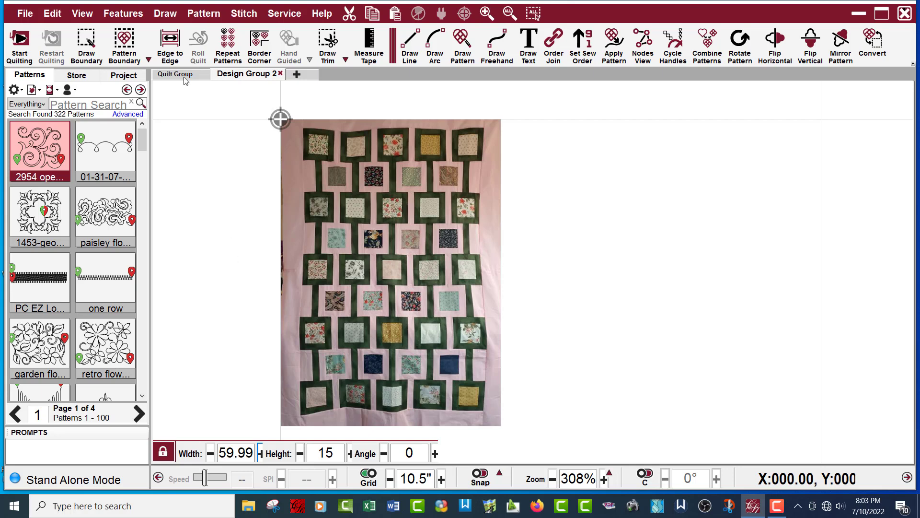
Start a Repeat Patterns layout of the 2954 swirl pattern with its upper-left corner beside the quilt photo
click(227, 46)
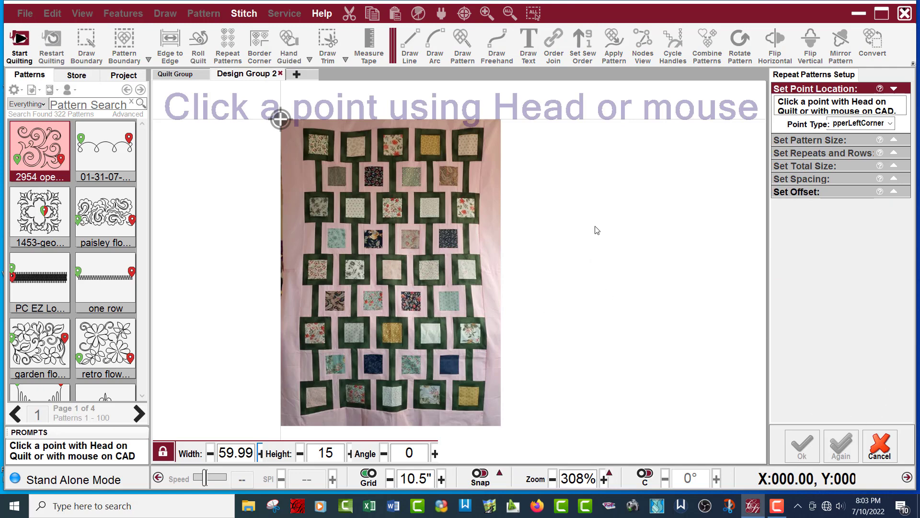
click(567, 184)
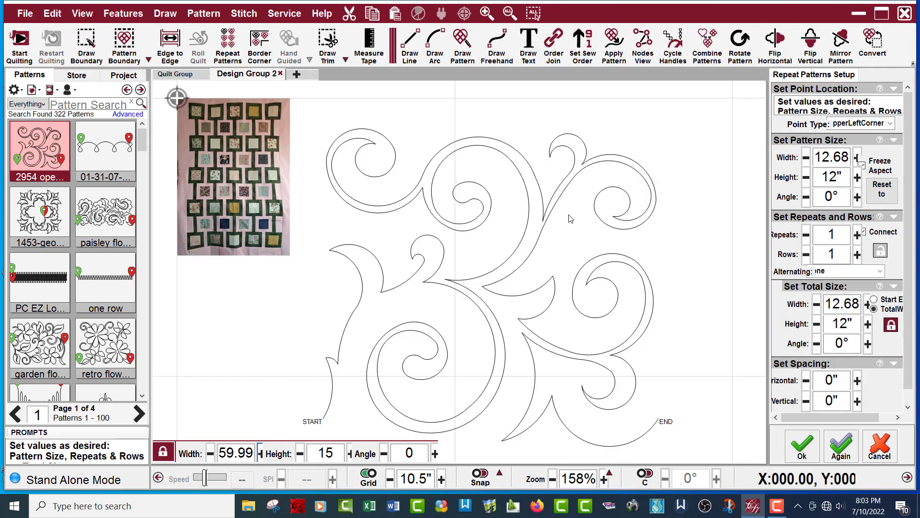
scroll(480, 218, down, 4)
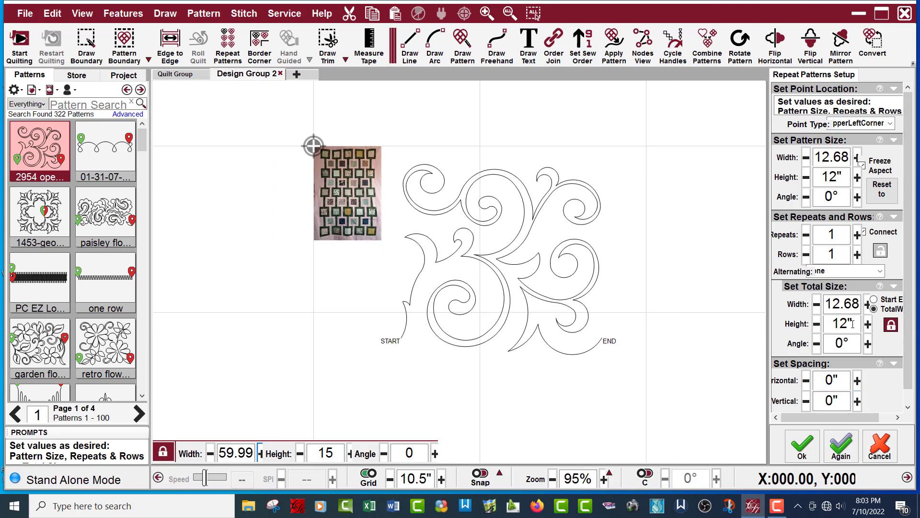
Set the repeat layout's total size to 52" wide and 75" high and accept the layout
click(833, 304)
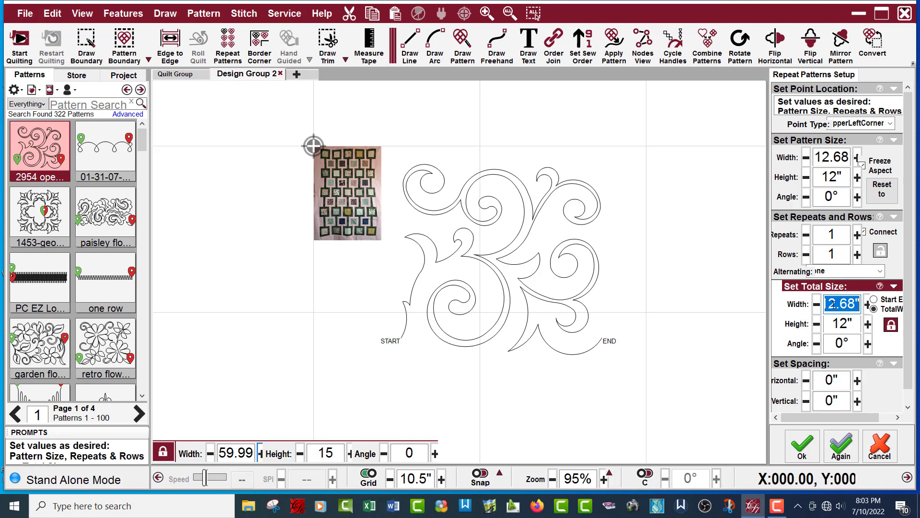
text(5)
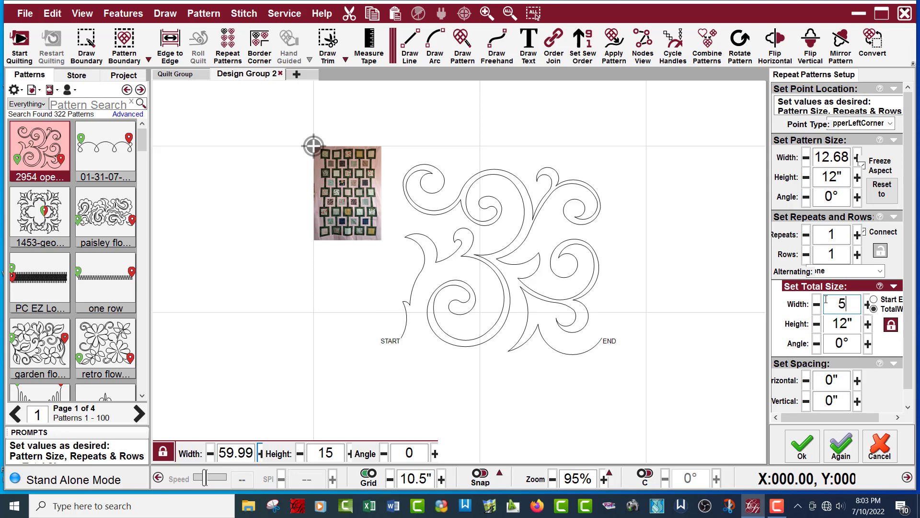
text(2)
click(828, 331)
double_click(823, 331)
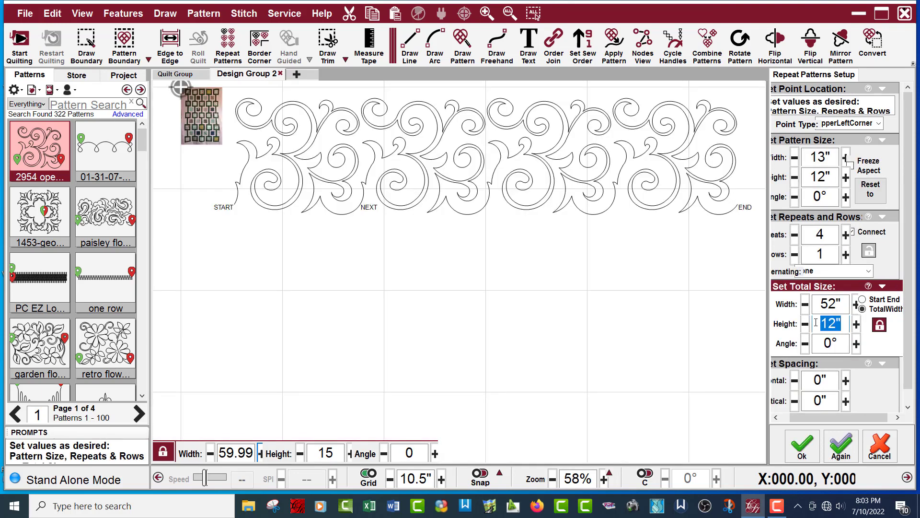
text(75)
key(Return)
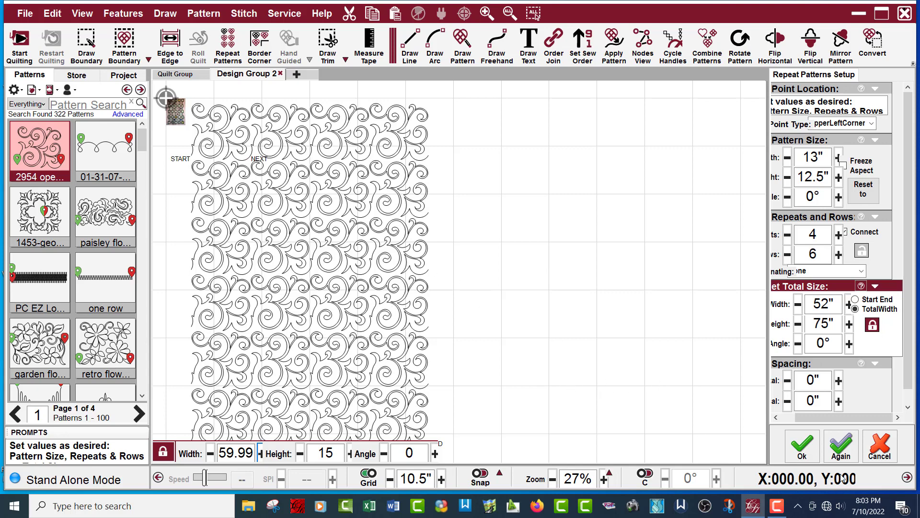
click(794, 450)
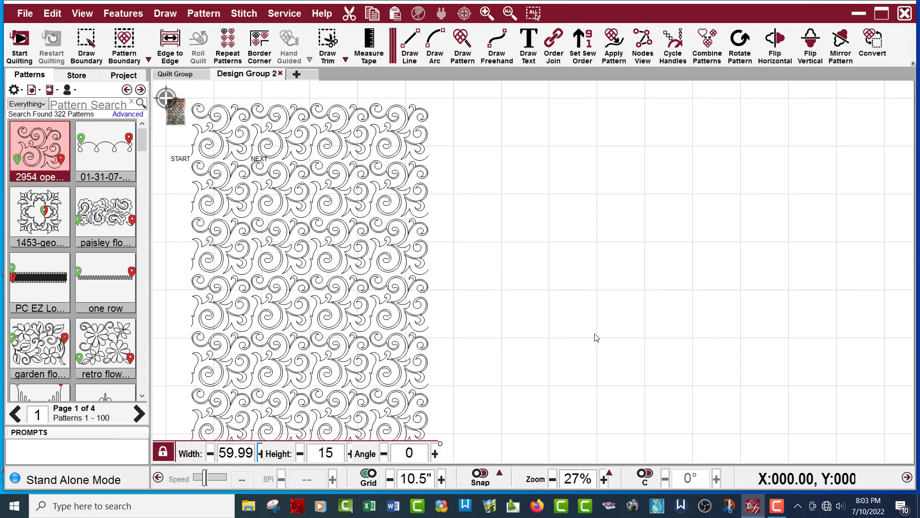
Set the workspace grid spacing to 1"
scroll(649, 268, down, 2)
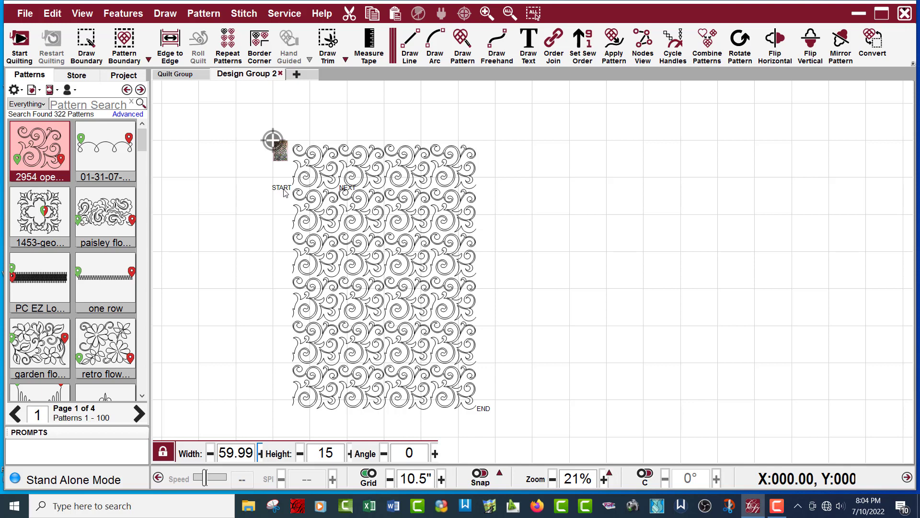
click(401, 478)
drag(401, 478, 434, 481)
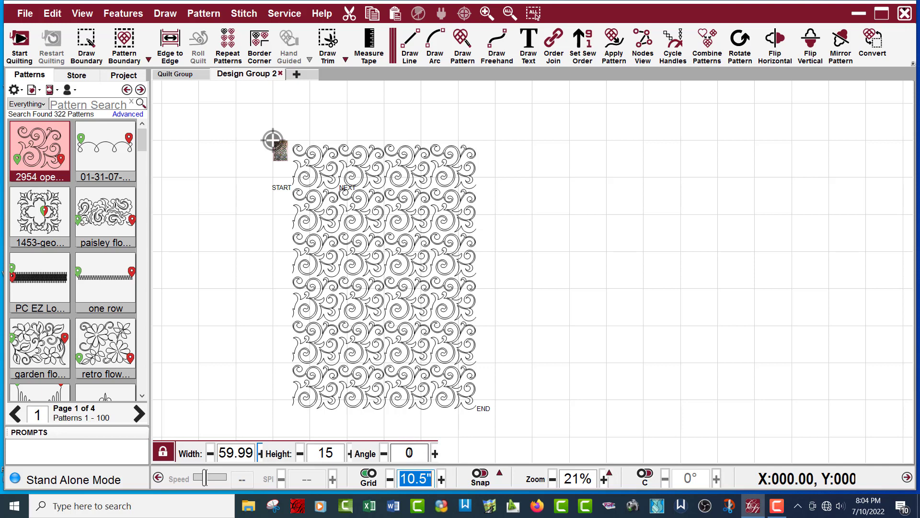
text(1)
key(Return)
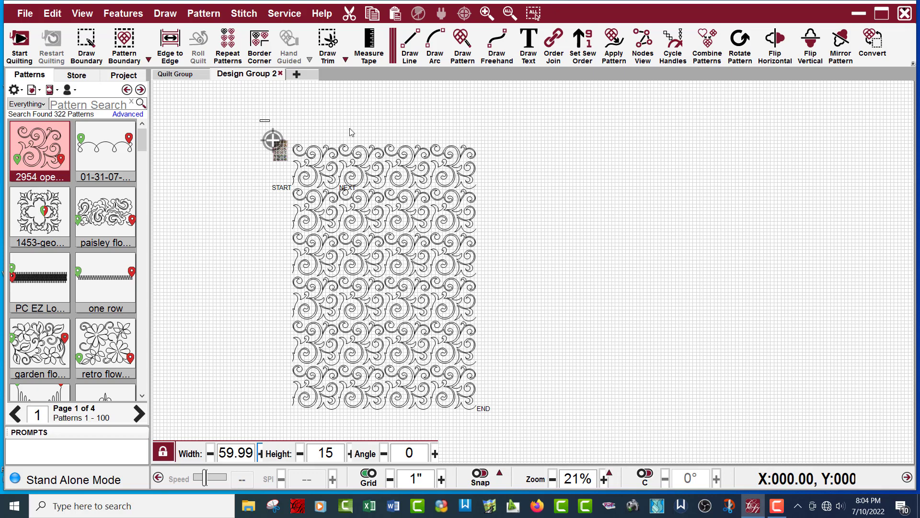
Select the whole repeat layout, shrink it to about 10.27" by 14.81" and move it next to the quilt photo
drag(351, 132, 537, 435)
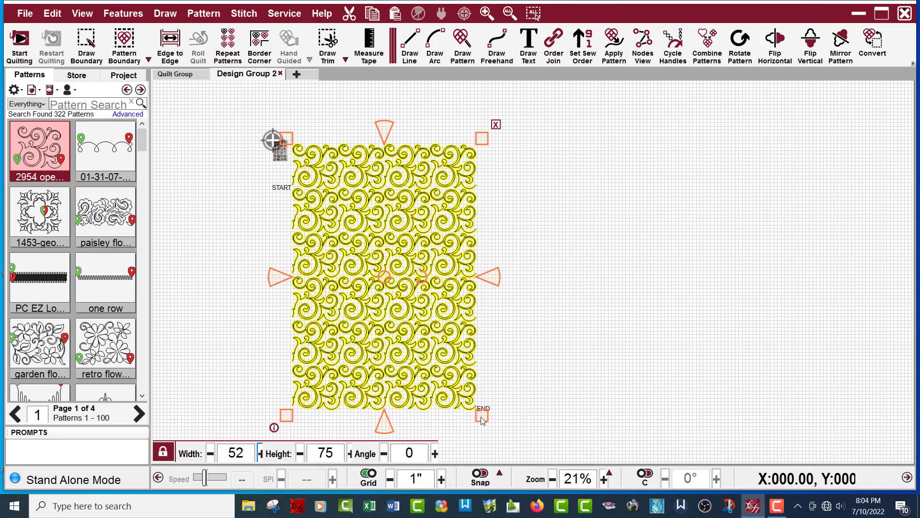
drag(482, 415, 406, 307)
drag(384, 276, 307, 149)
Shrink the layout to about 4.02" by 5.8" to match the quilt photo's height and place it over the photo
scroll(280, 143, up, 1)
scroll(280, 143, up, 4)
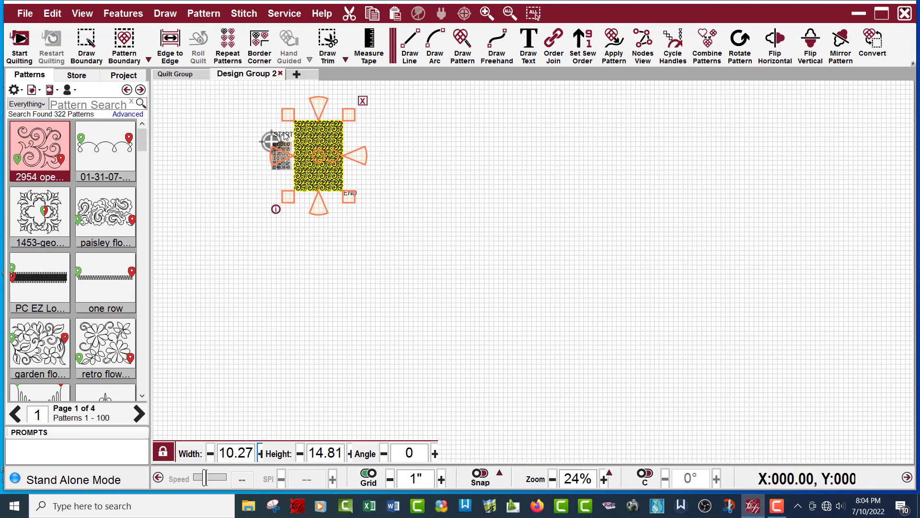
scroll(272, 136, up, 2)
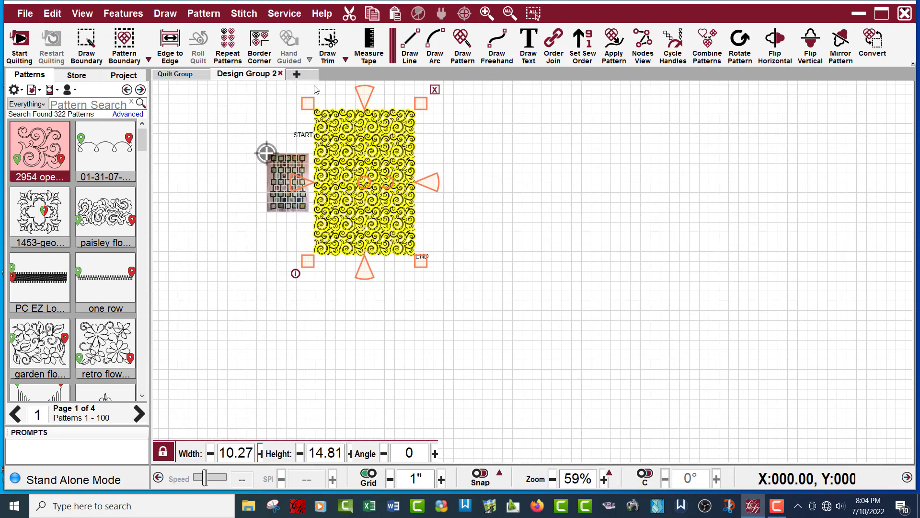
scroll(464, 332, up, 1)
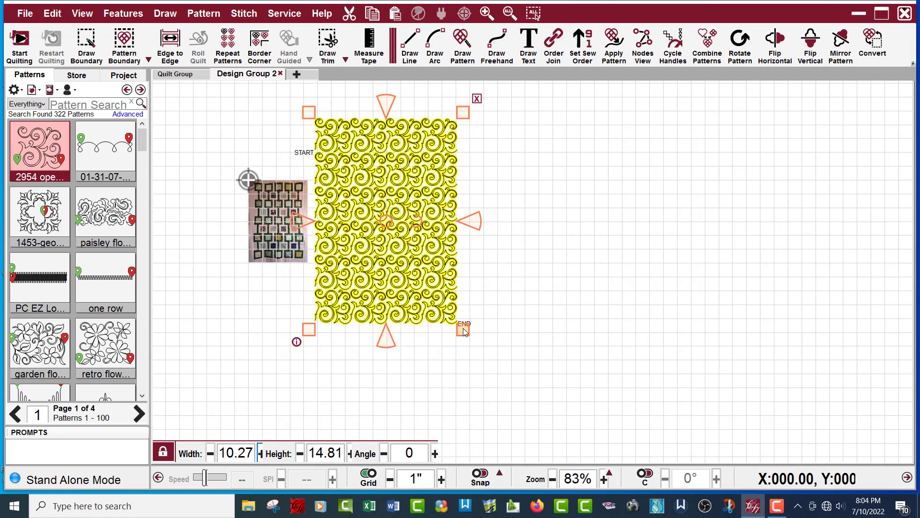
drag(464, 332, 419, 268)
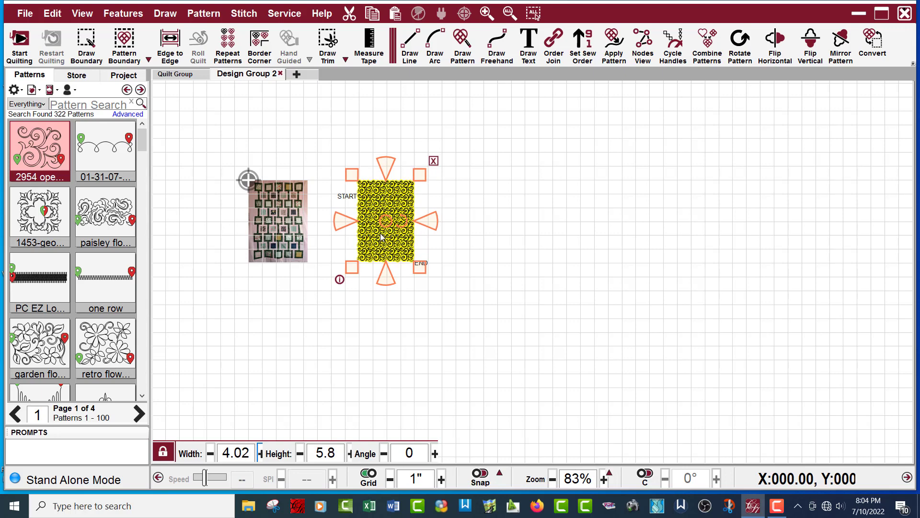
drag(383, 220, 274, 219)
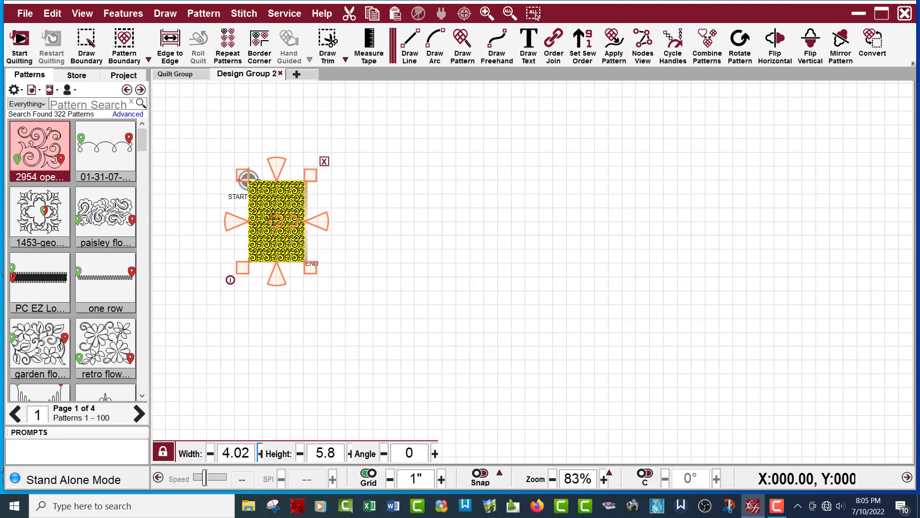
drag(274, 219, 276, 218)
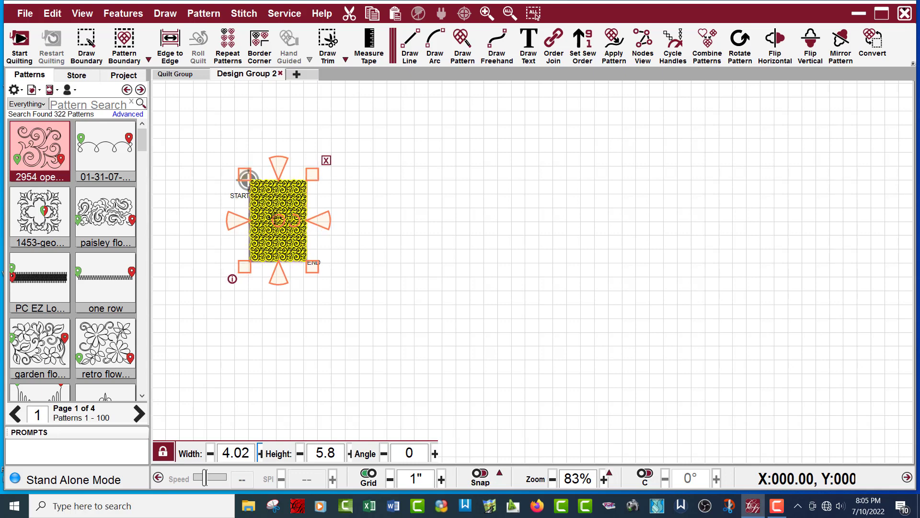
scroll(271, 185, up, 3)
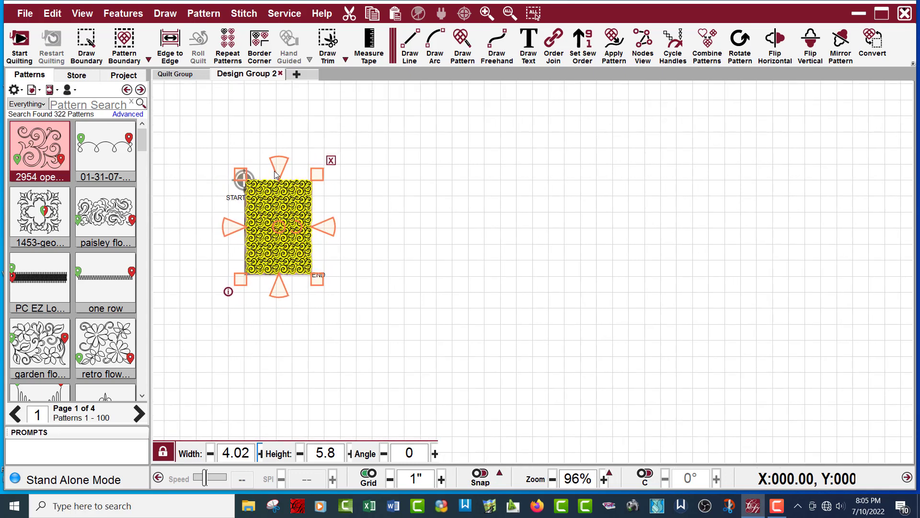
scroll(271, 185, up, 2)
scroll(257, 204, up, 1)
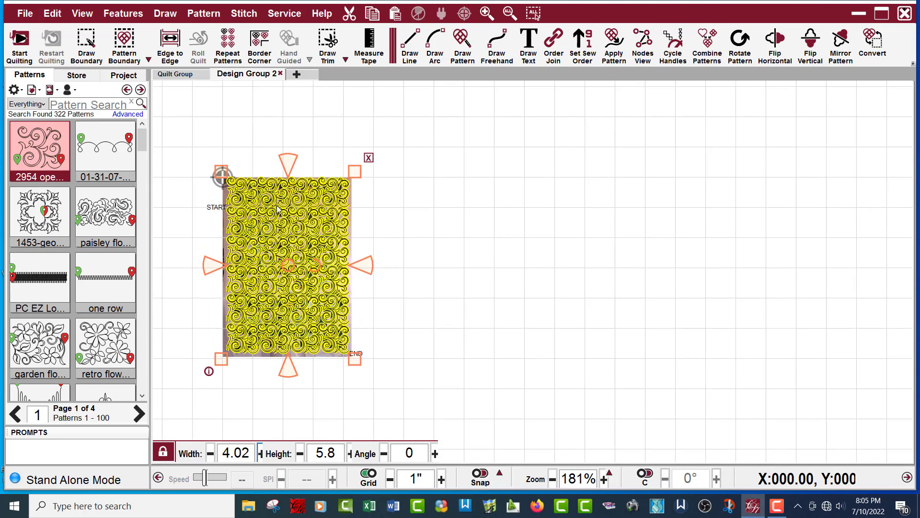
Select the repeat layout over the quilt photo and cycle its handles to the node handles
click(327, 270)
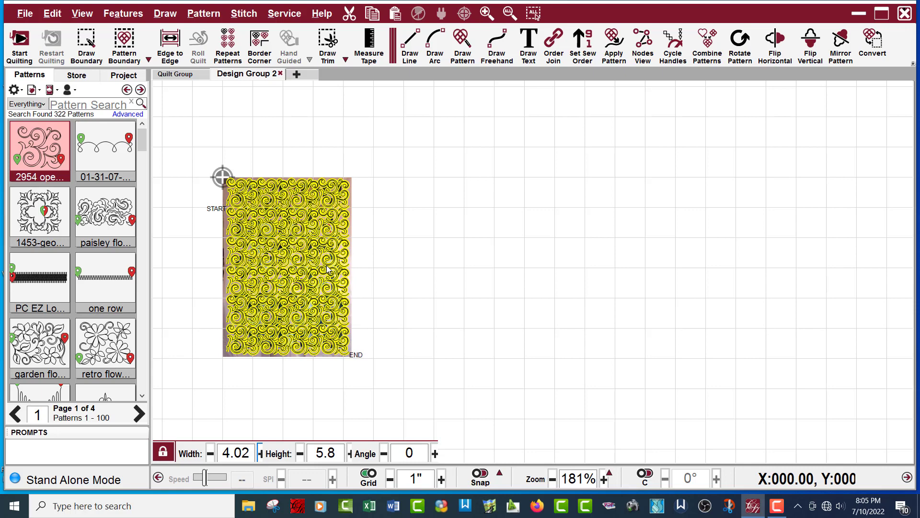
click(328, 270)
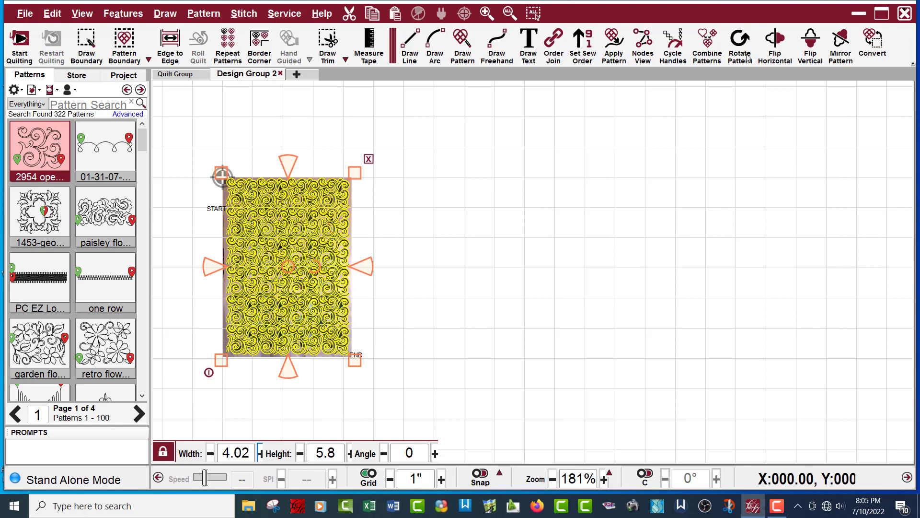
click(673, 58)
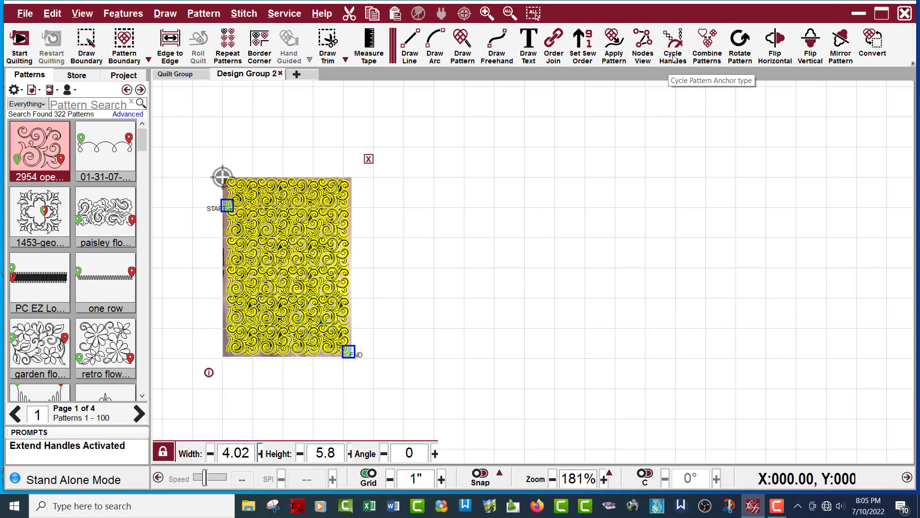
click(673, 57)
click(673, 58)
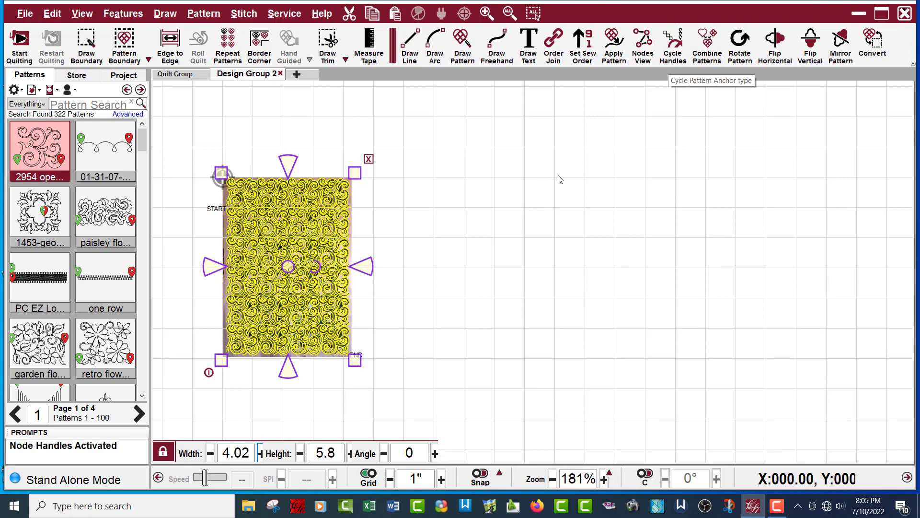
Stretch the layout on all four sides to about 4.24" wide by 5.9" high to cover the photo, and deselect it
scroll(309, 250, up, 1)
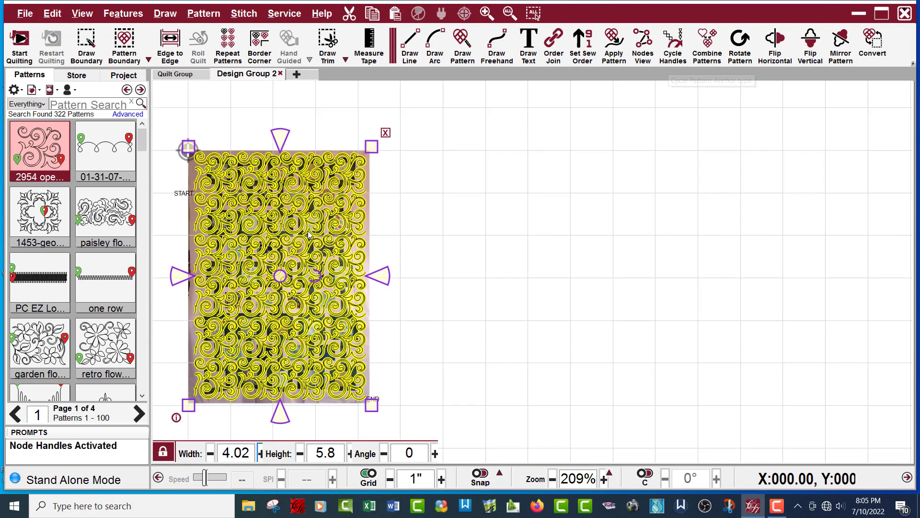
scroll(309, 239, up, 2)
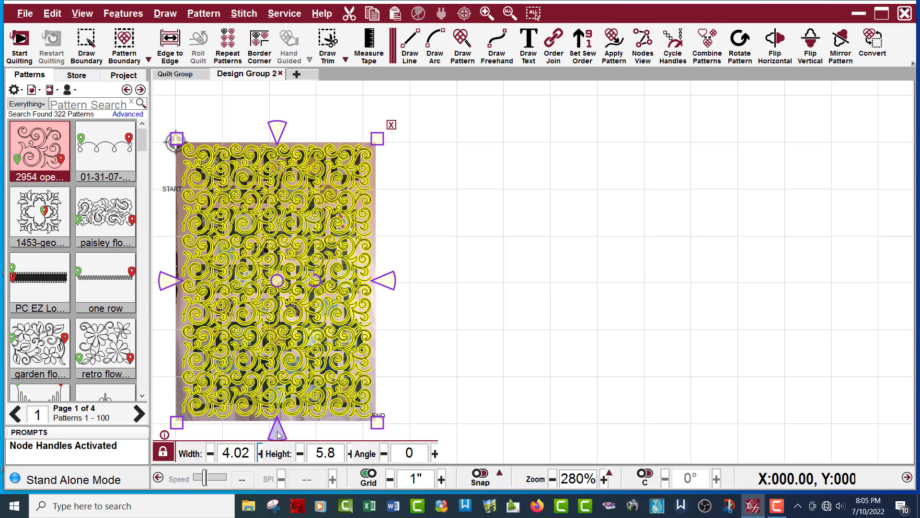
drag(277, 428, 277, 430)
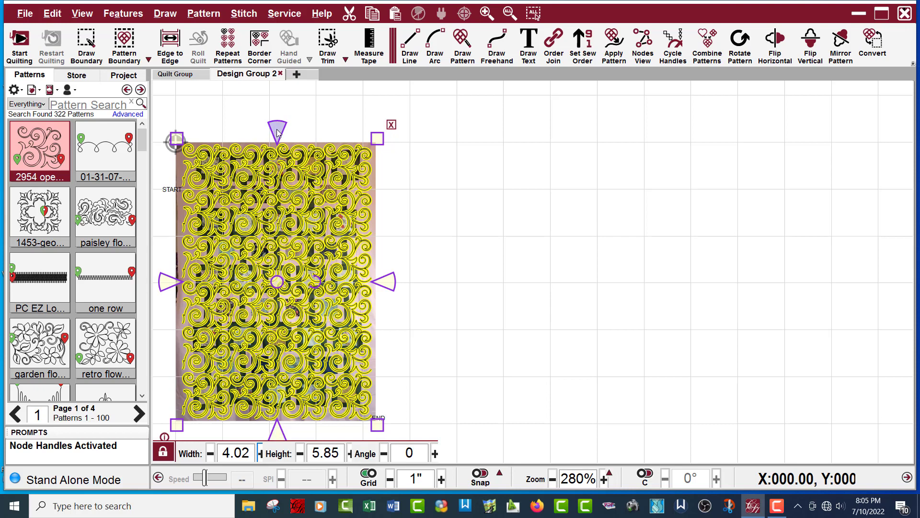
mouse_move(278, 133)
mouse_down()
mouse_move(278, 113)
mouse_move(277, 129)
mouse_up()
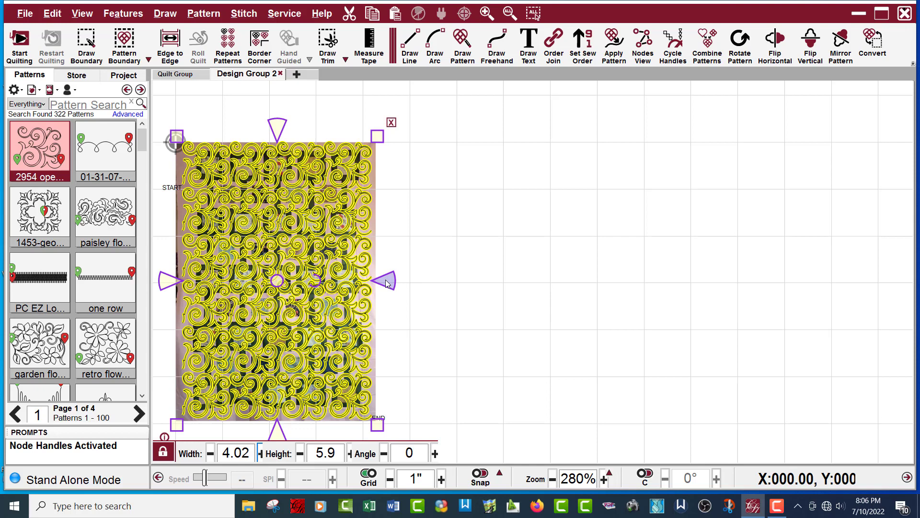
drag(387, 283, 391, 284)
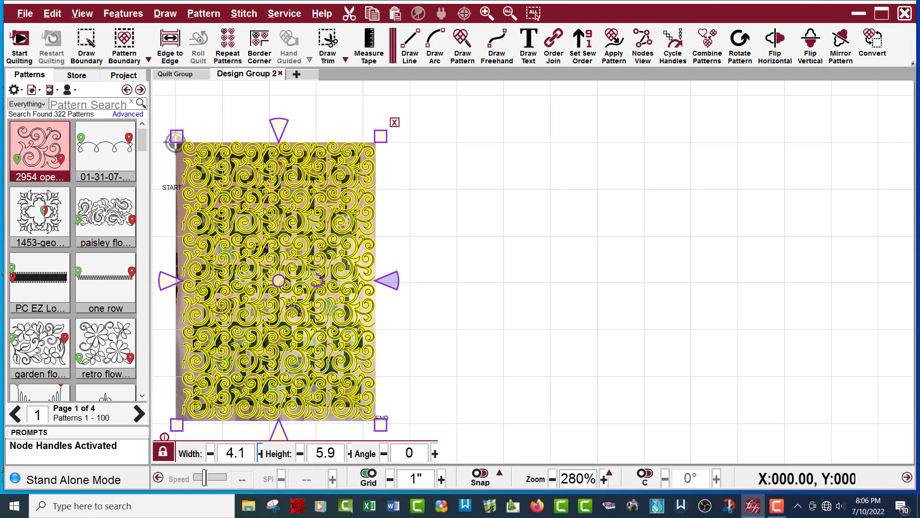
drag(170, 284, 163, 281)
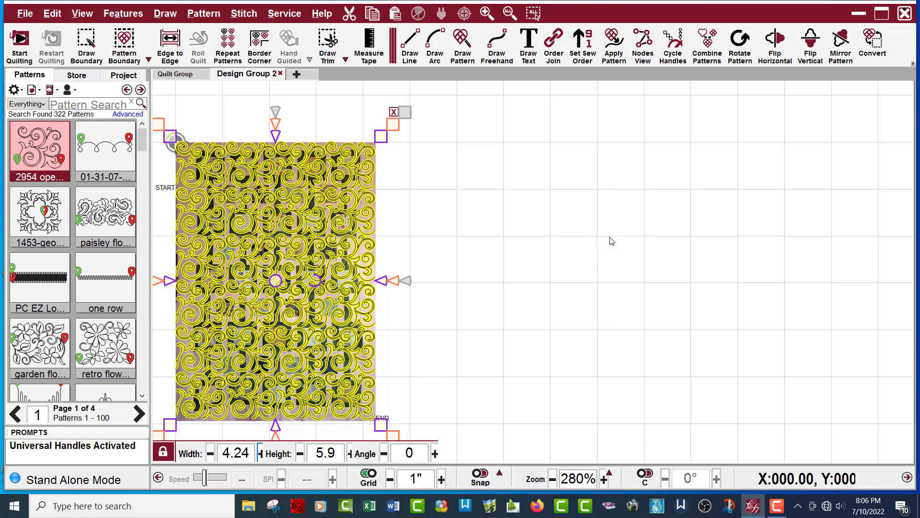
click(576, 227)
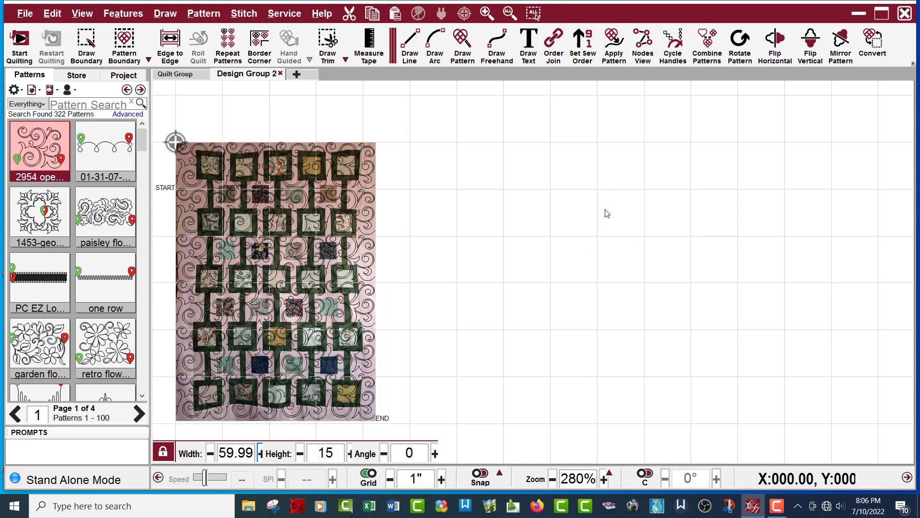
Fade the quilt photo to about half opacity in Image Attributes, and bring it back to just below full opacity
scroll(613, 199, down, 2)
scroll(236, 272, up, 1)
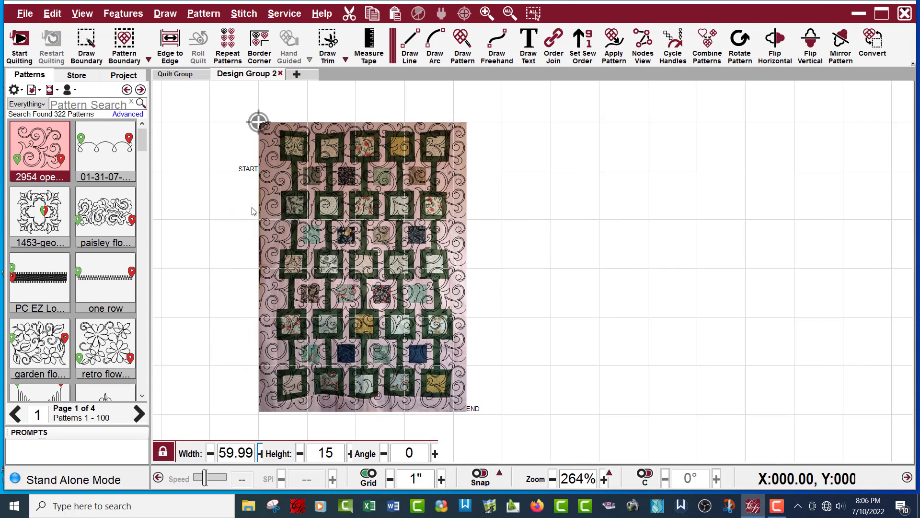
scroll(274, 180, up, 4)
scroll(274, 178, up, 1)
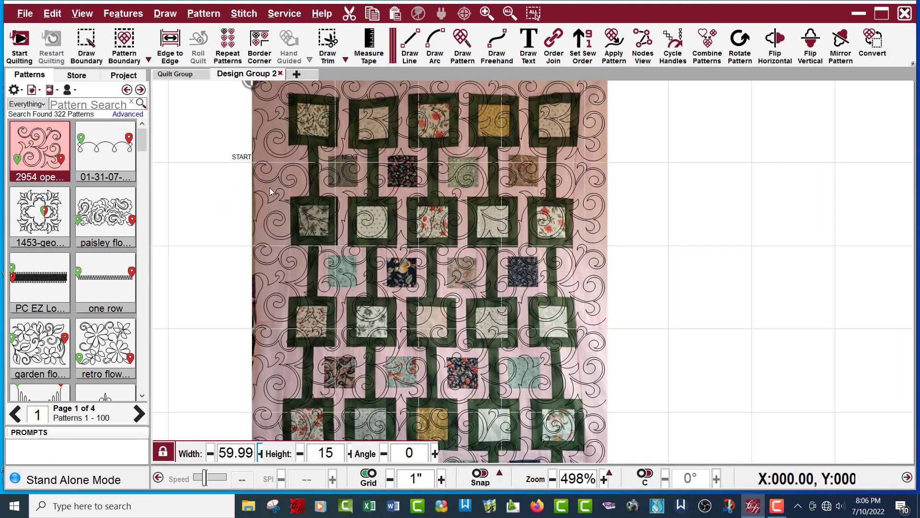
scroll(377, 219, up, 2)
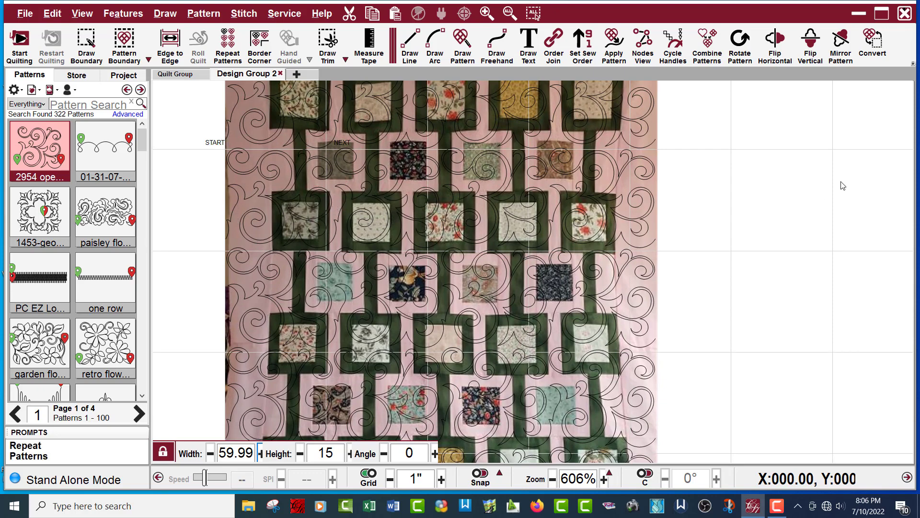
right_click(726, 199)
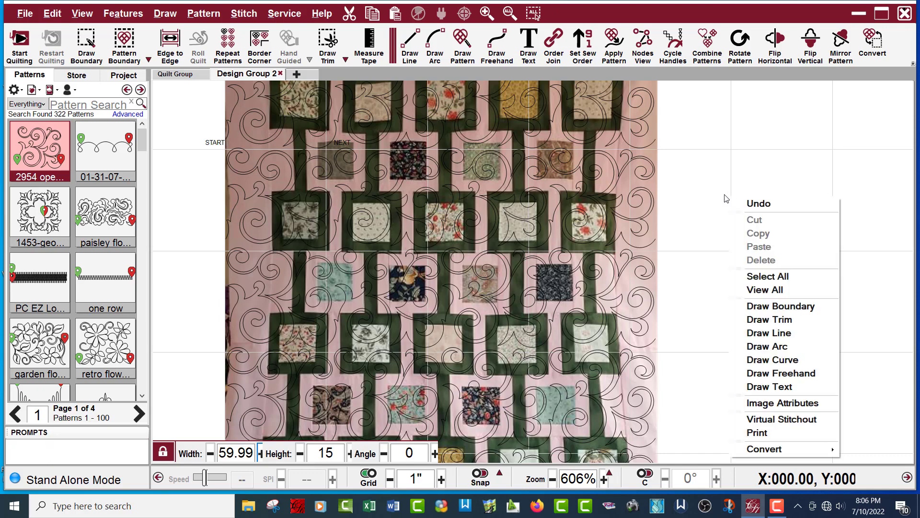
click(756, 407)
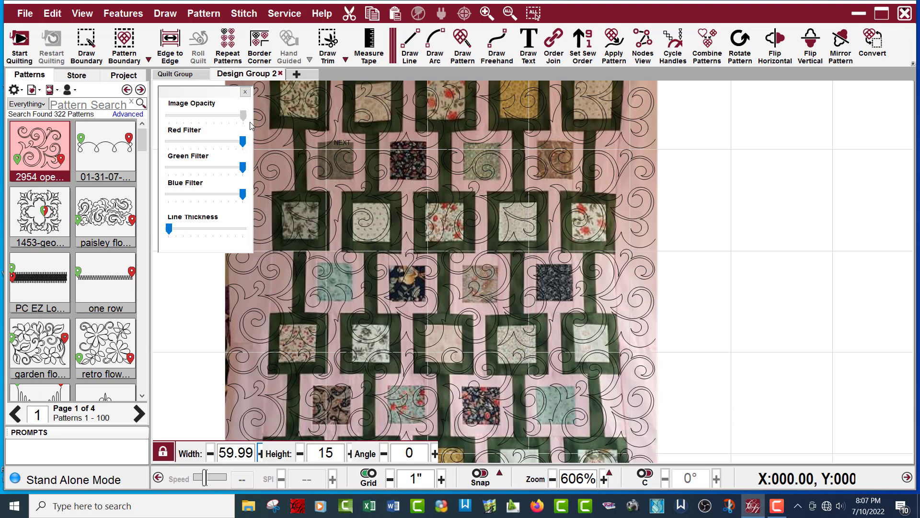
drag(244, 116, 205, 122)
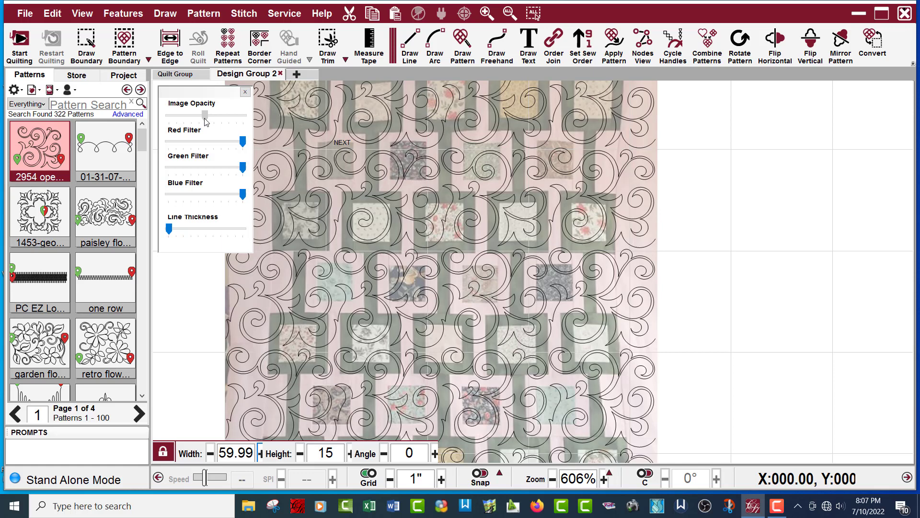
drag(205, 123, 236, 138)
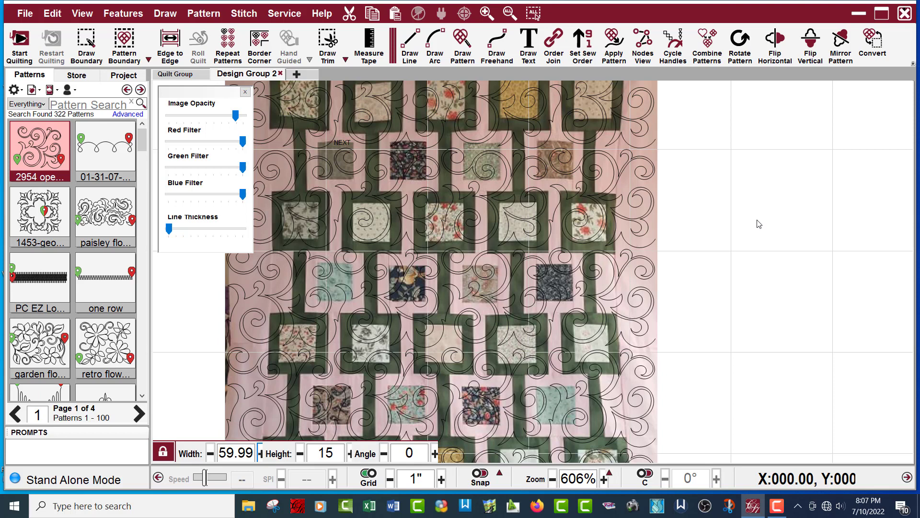
click(245, 93)
scroll(326, 213, down, 5)
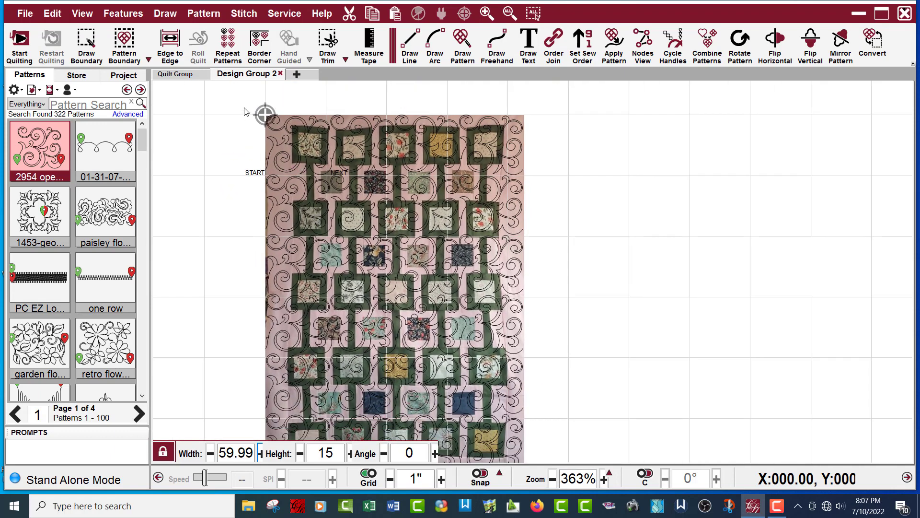
drag(243, 101, 365, 143)
scroll(325, 102, down, 3)
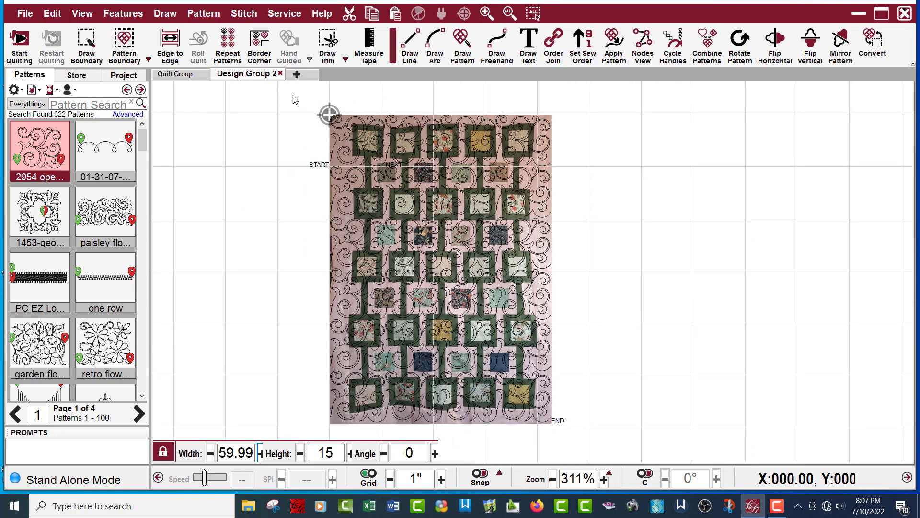
drag(298, 91, 586, 434)
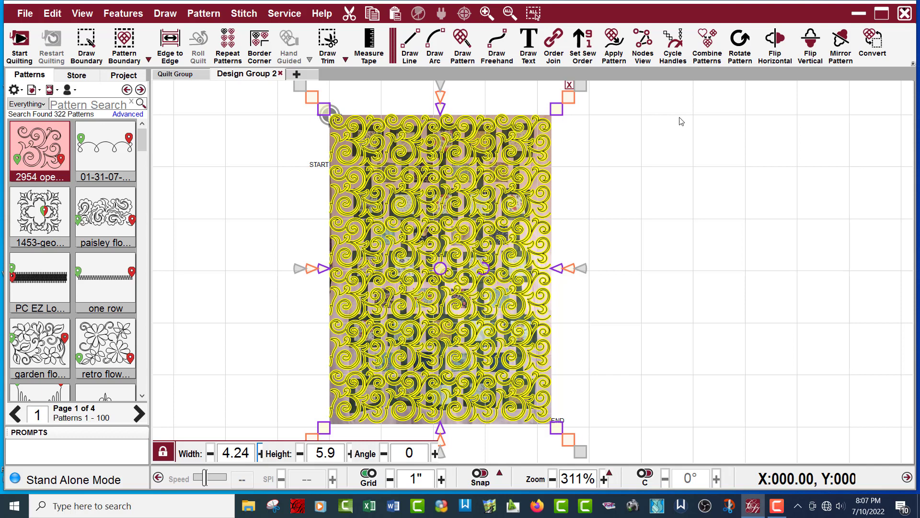
click(685, 135)
right_click(686, 135)
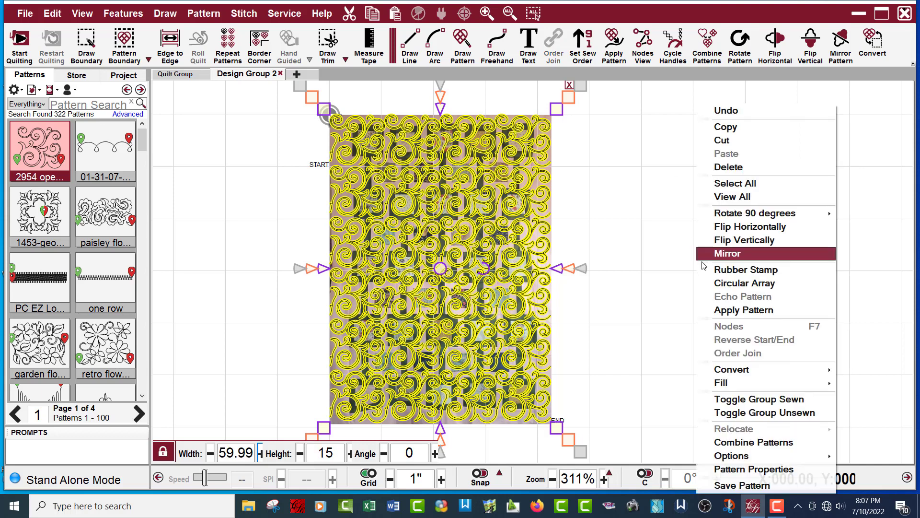
mouse_move(730, 455)
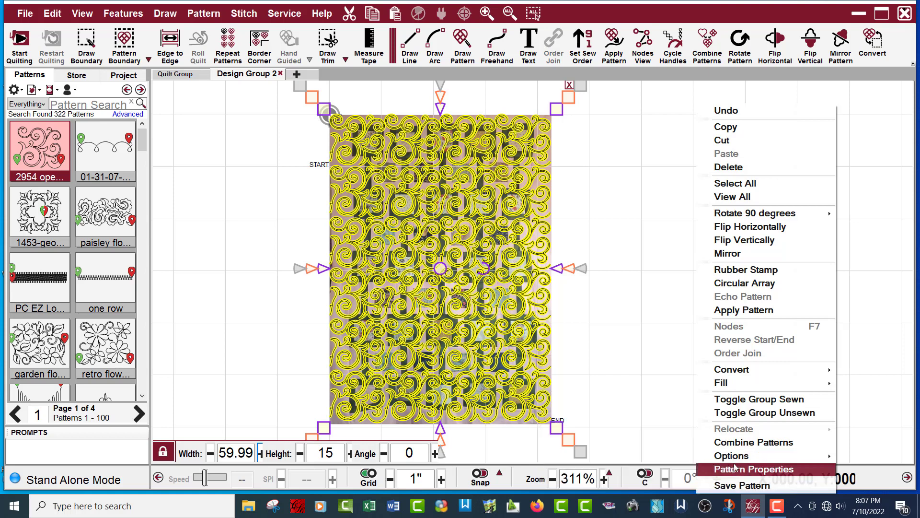
click(675, 330)
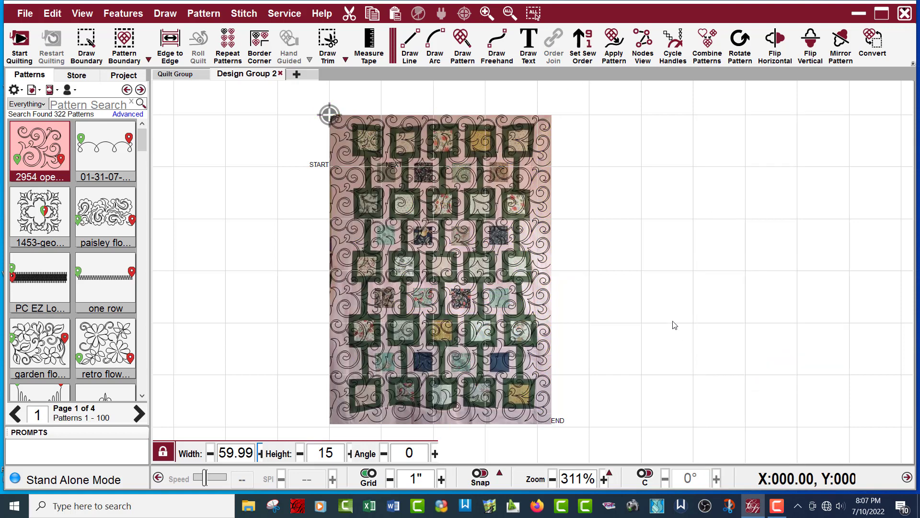
Slightly increase the pattern's line thickness in Image Attributes and check the thicker lines over the photo
right_click(672, 311)
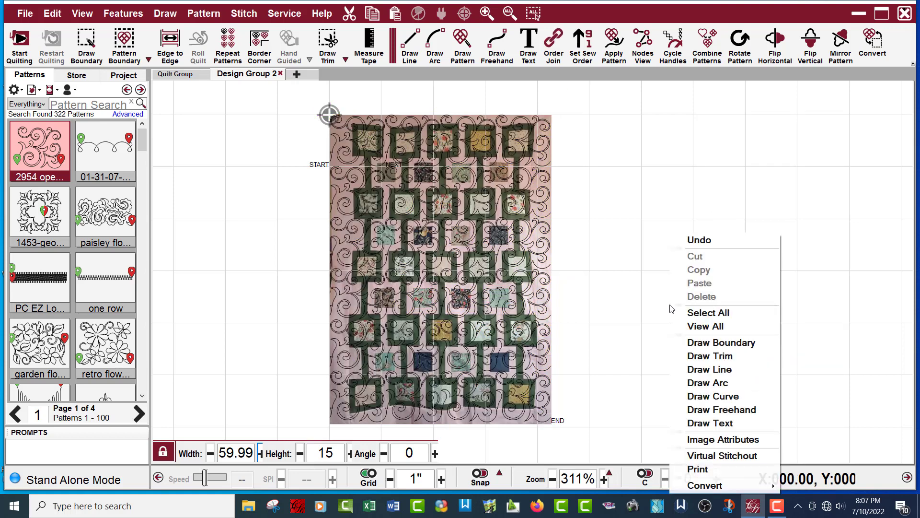
click(698, 440)
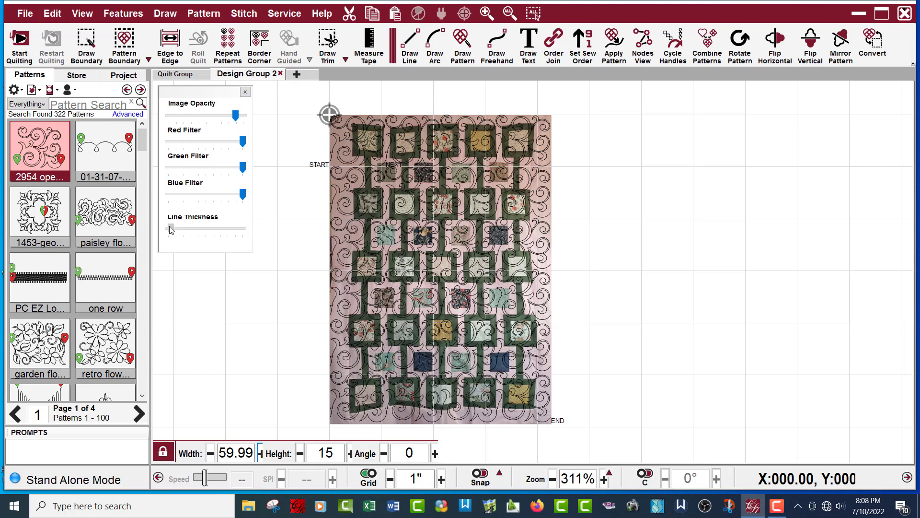
drag(168, 226, 173, 258)
scroll(414, 294, up, 2)
scroll(379, 280, up, 8)
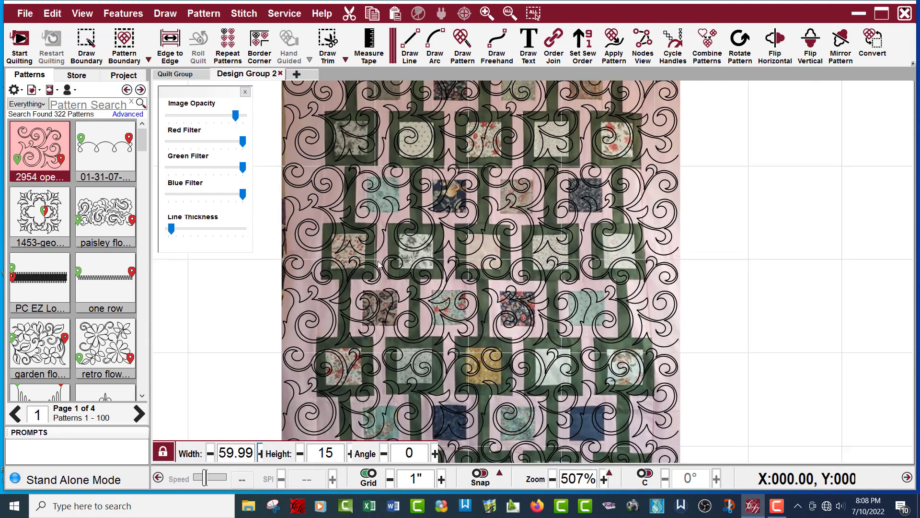
scroll(377, 257, up, 1)
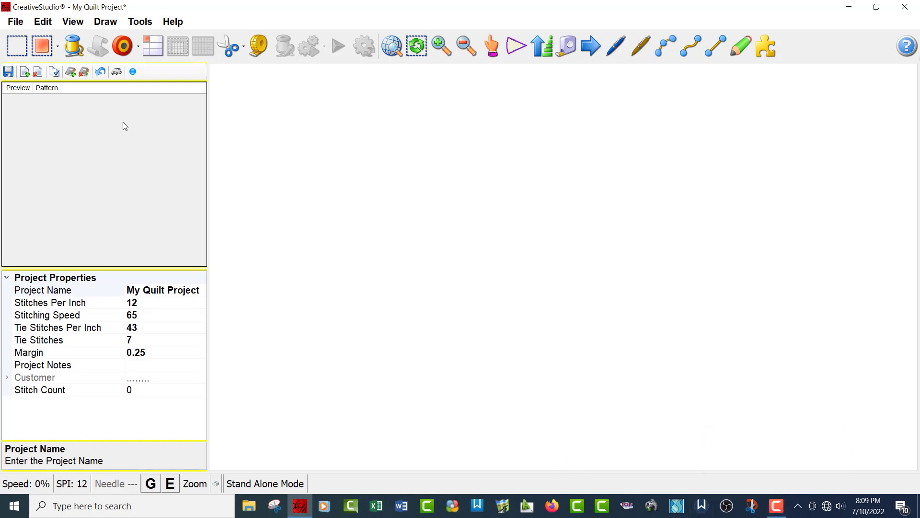
Import the Capture image from the Quilt Photo 7 10 2022 folder on the USB drive into the project
click(15, 24)
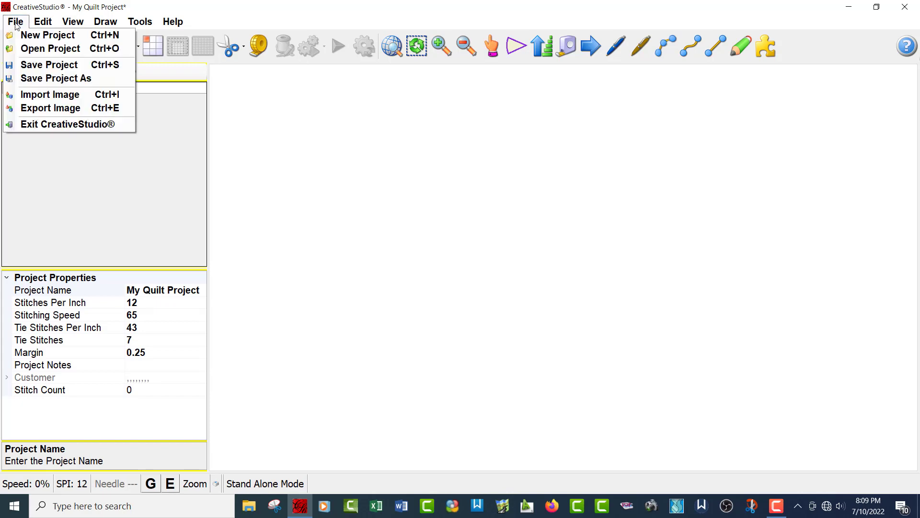
click(50, 96)
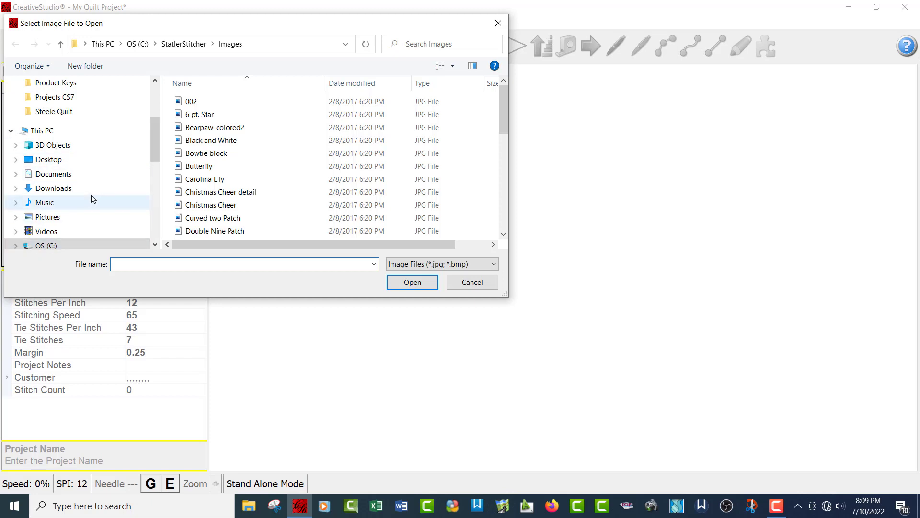
drag(149, 147, 146, 167)
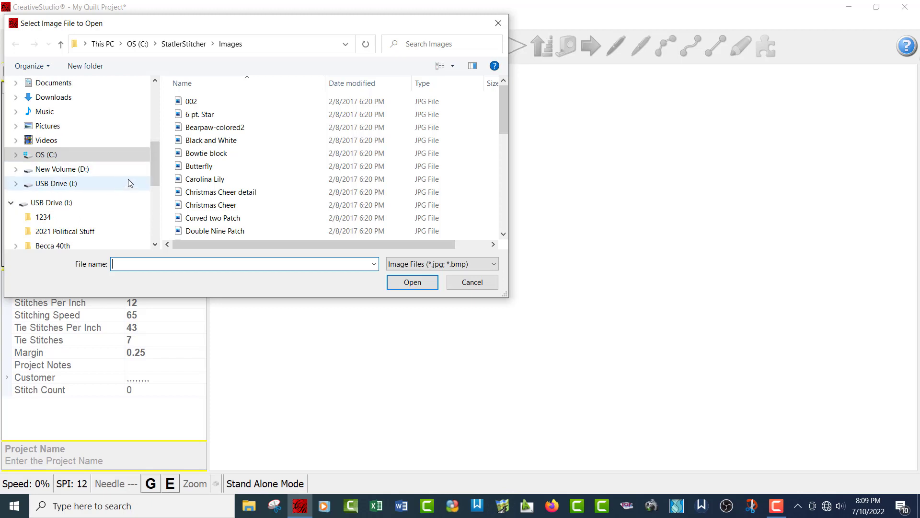
scroll(153, 171, down, 3)
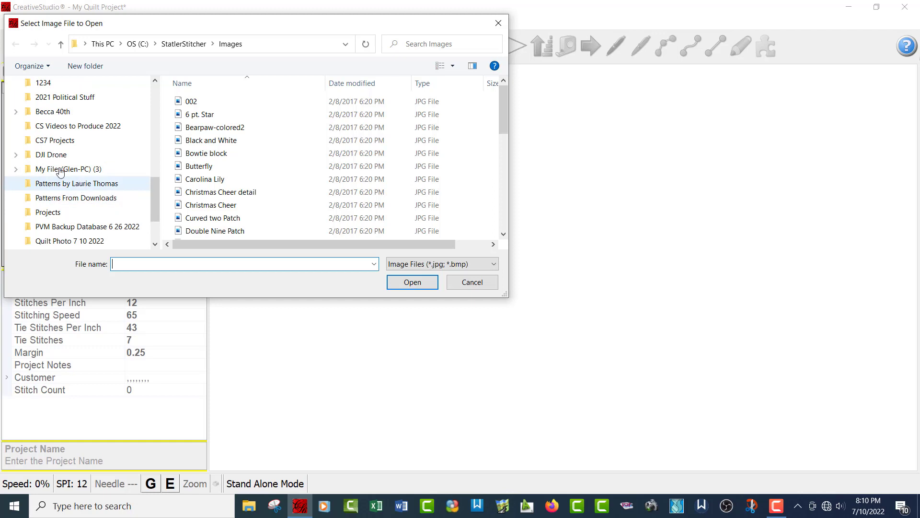
scroll(56, 167, down, 1)
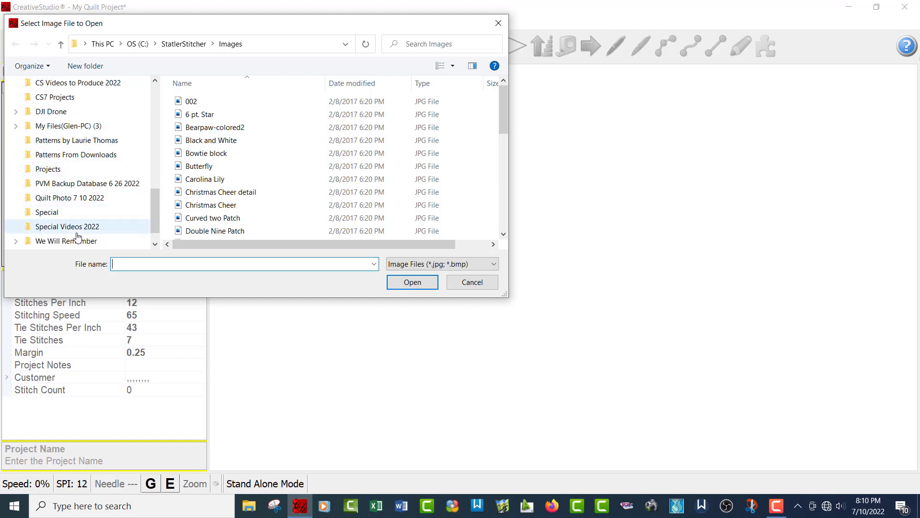
click(68, 200)
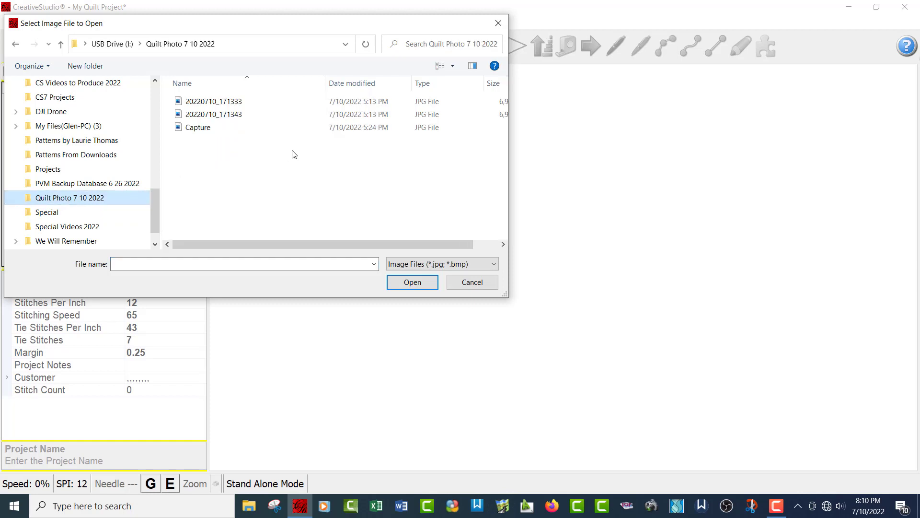
click(345, 128)
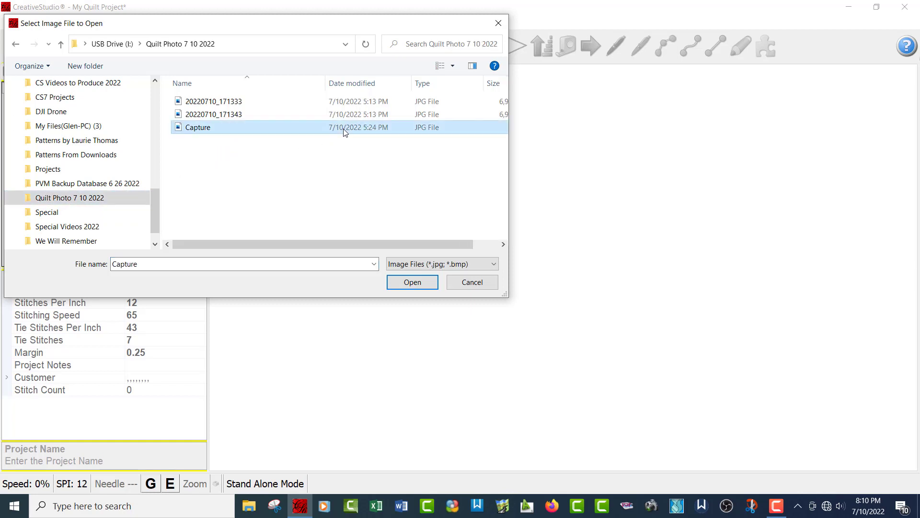
double_click(343, 128)
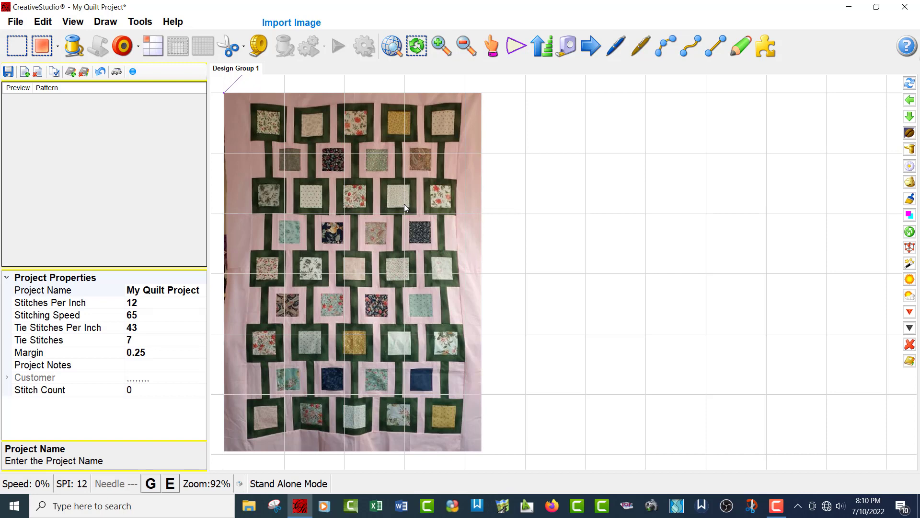
Add Paisley Drops and Flowers 2 E2E-L02604 as a repeat pattern and place it at the chosen location
click(155, 50)
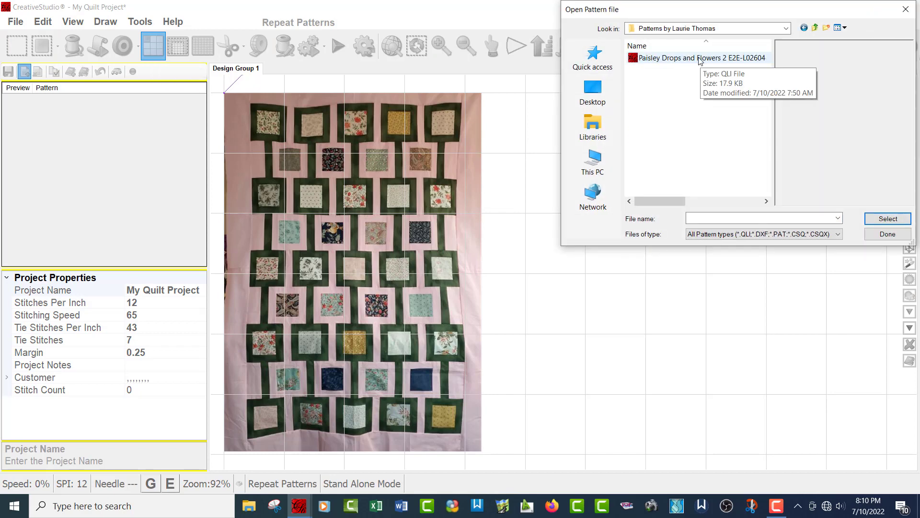
click(699, 60)
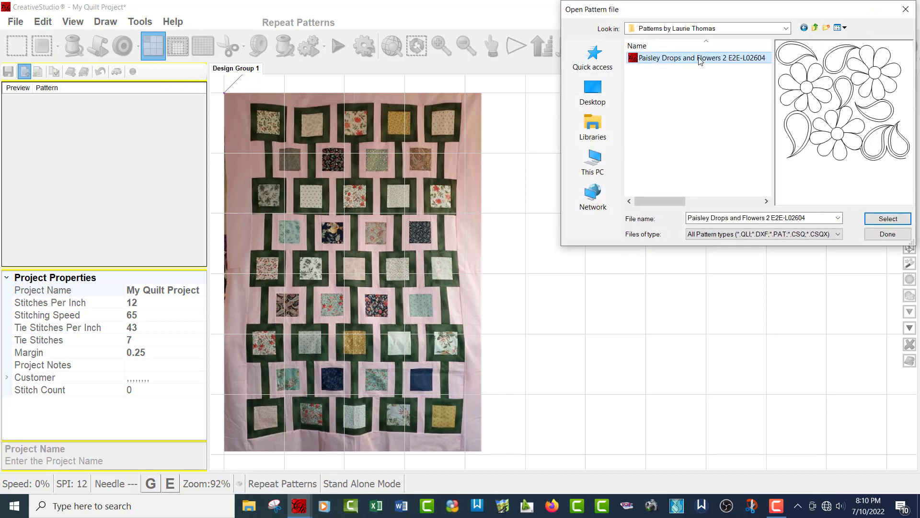
click(888, 218)
click(887, 234)
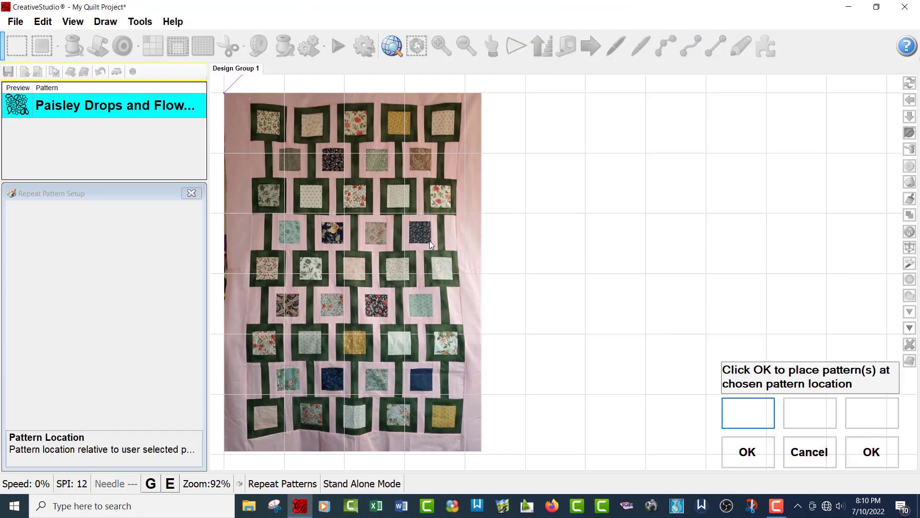
click(747, 452)
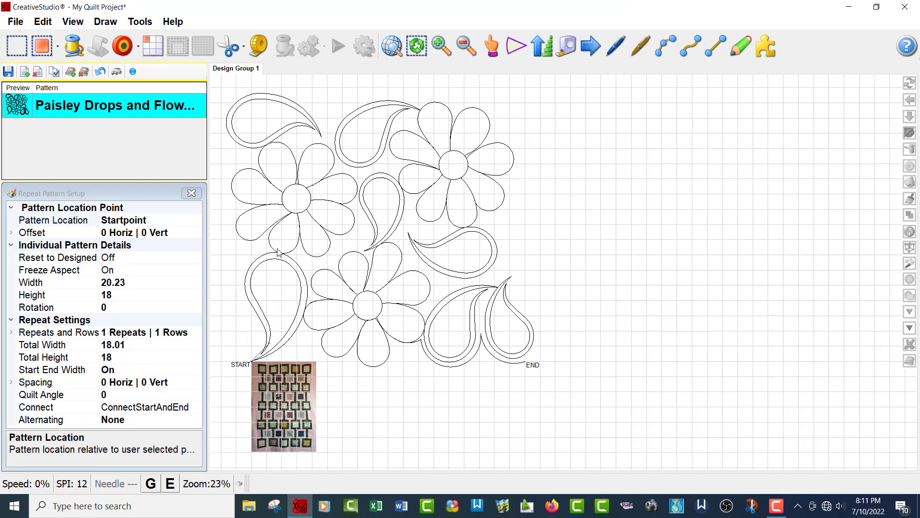
Move the single pattern away from the quilt photo and set its individual pattern height to 12
click(356, 244)
drag(380, 230, 533, 233)
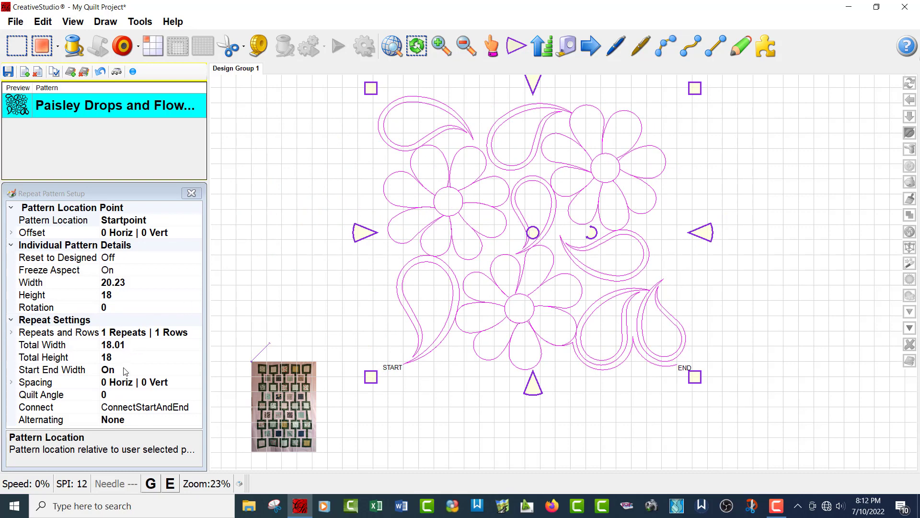
click(117, 295)
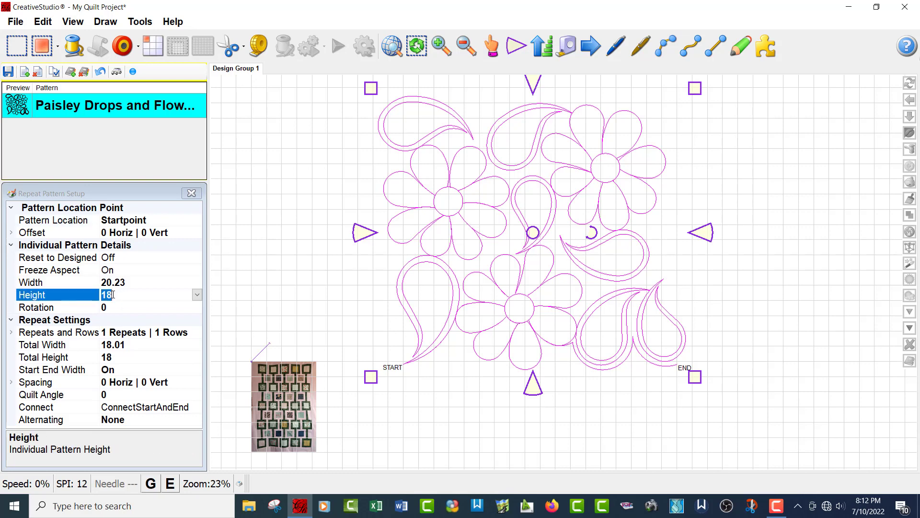
text(1)
click(134, 284)
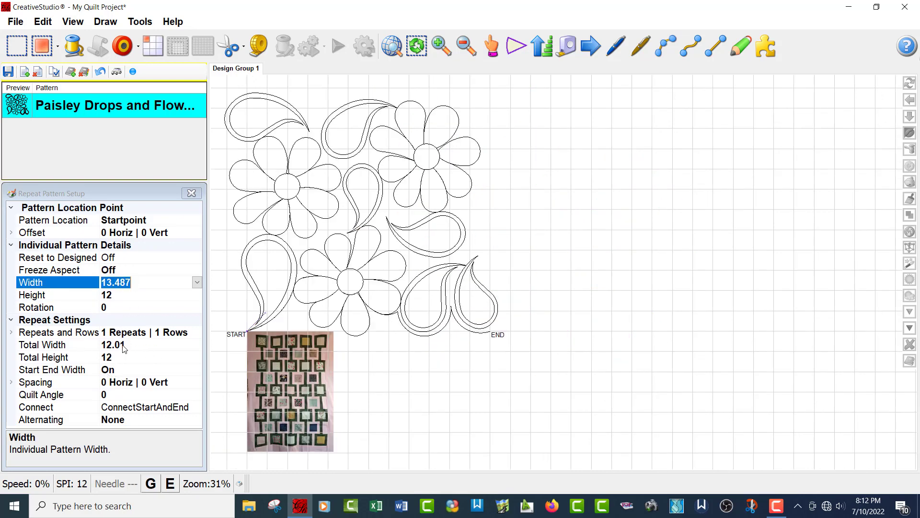
click(336, 415)
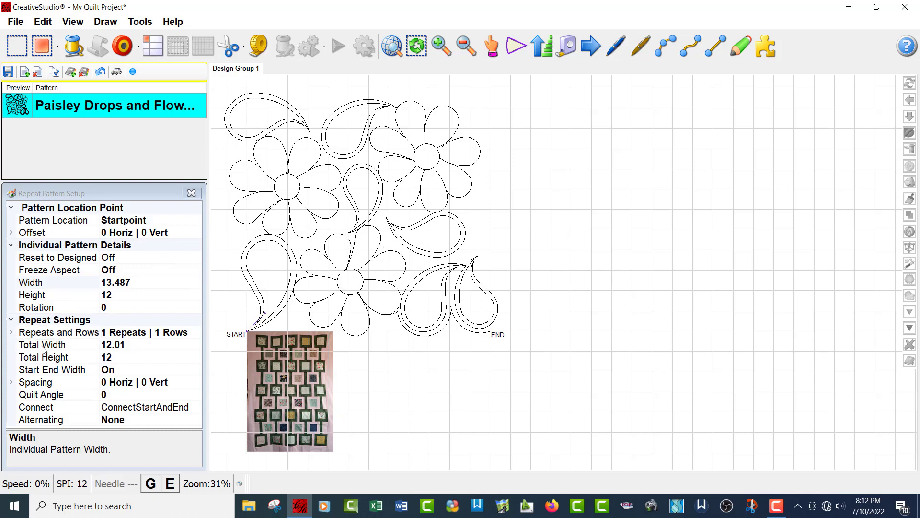
Set the repeat layout's total width to 52 and total height to 75
click(130, 345)
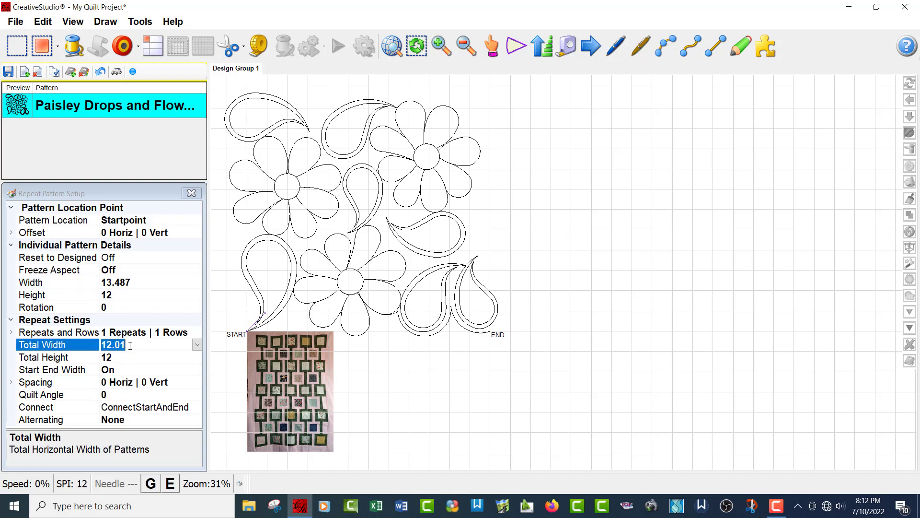
text(52)
click(120, 359)
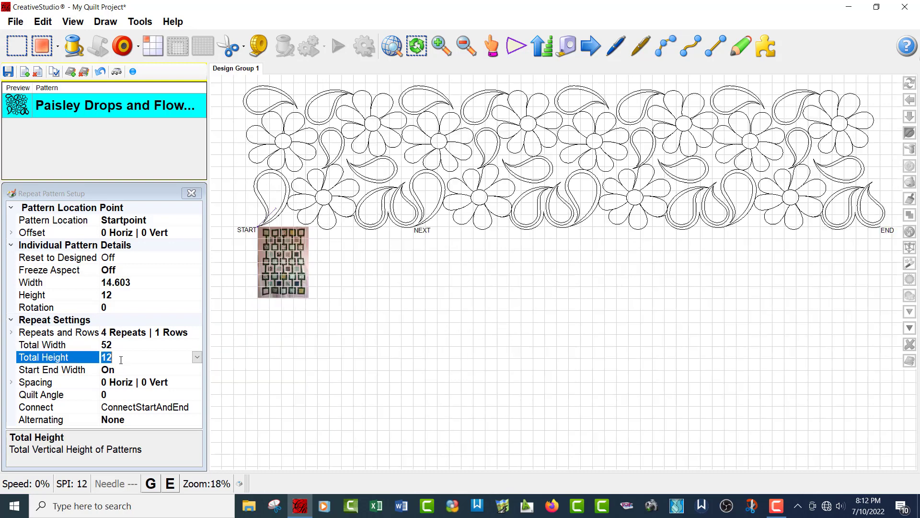
text(75)
click(131, 346)
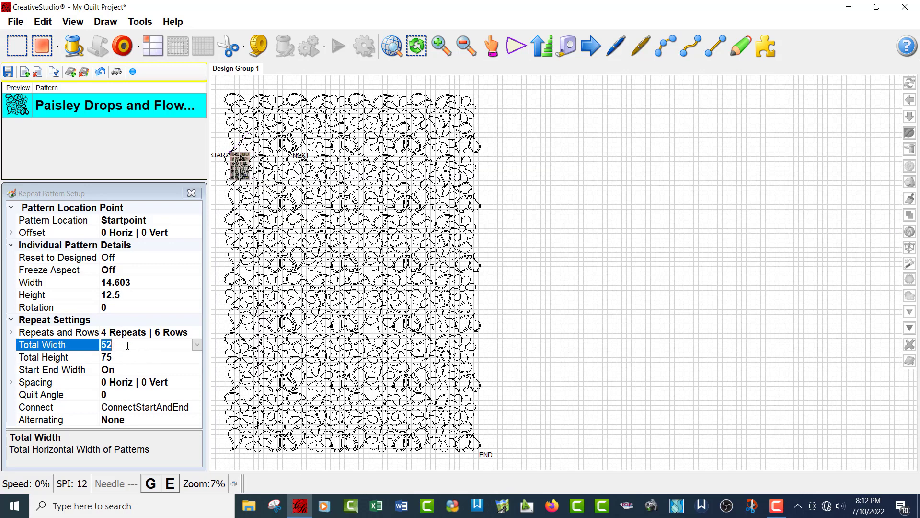
click(217, 335)
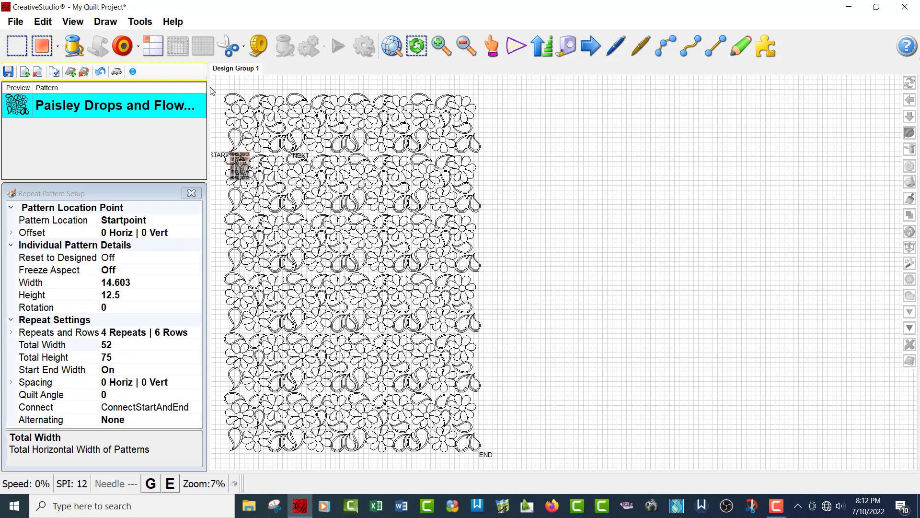
Move the whole repeat layout clear of the quilt photo, reselect all patterns, and cycle to the orange handles
drag(211, 88, 512, 464)
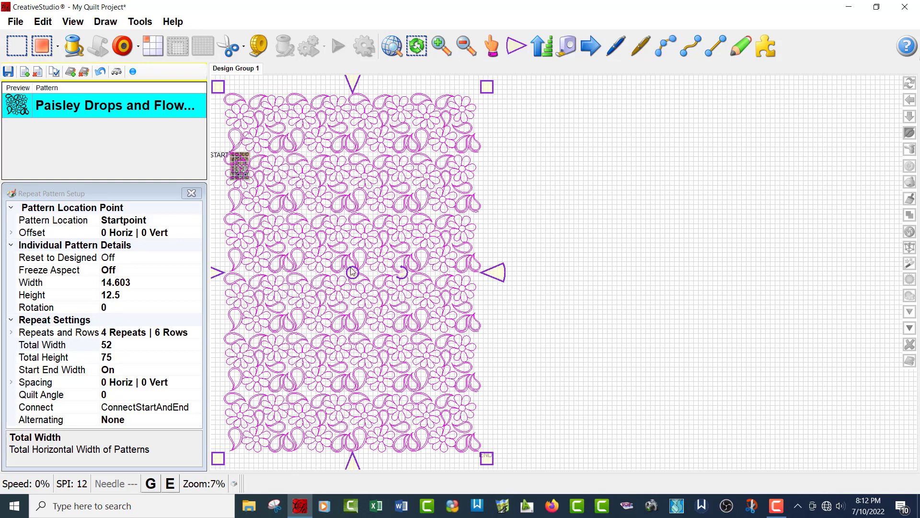
drag(352, 273, 409, 269)
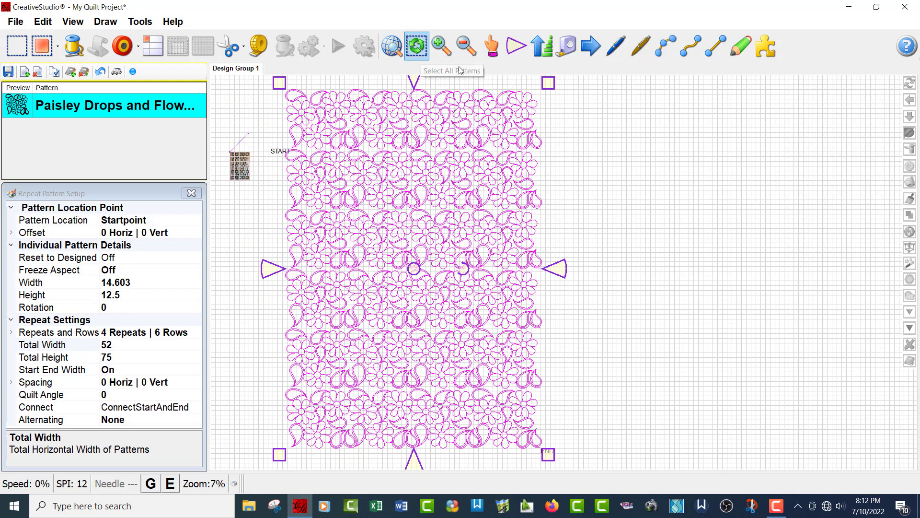
click(651, 178)
click(417, 46)
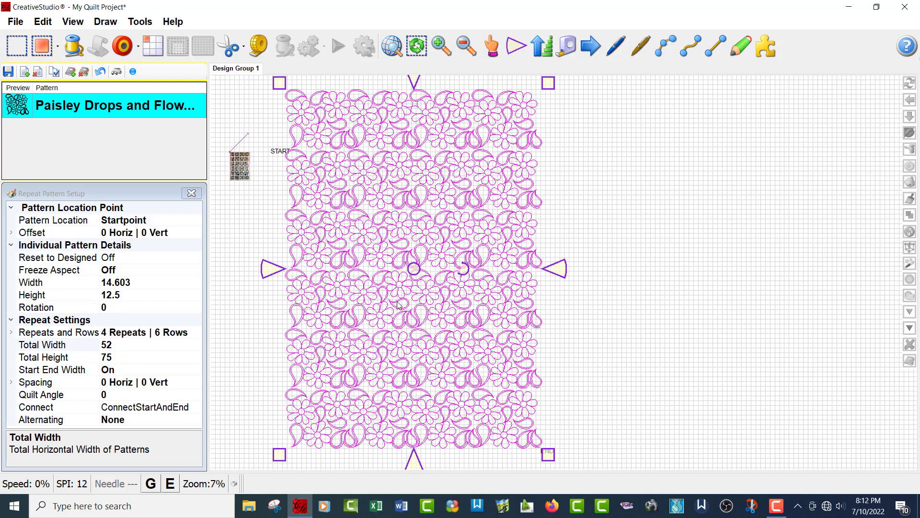
click(403, 234)
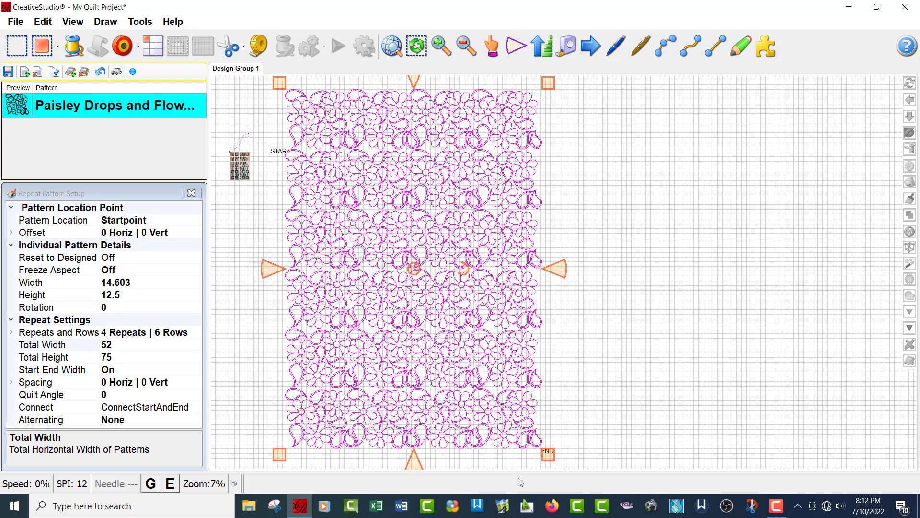
Shrink the repeat layout proportionally until it is about the same size as the quilt photo beside it
drag(549, 460, 274, 169)
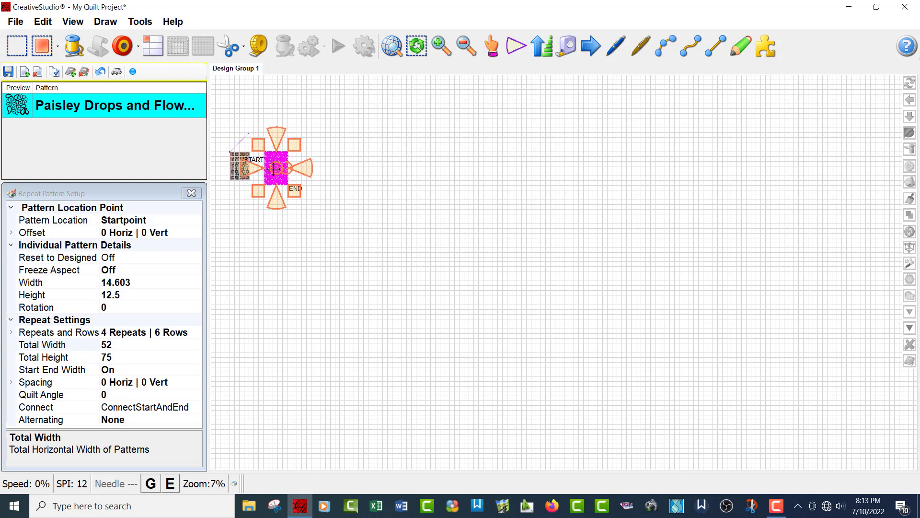
scroll(466, 284, down, 1)
scroll(281, 172, up, 1)
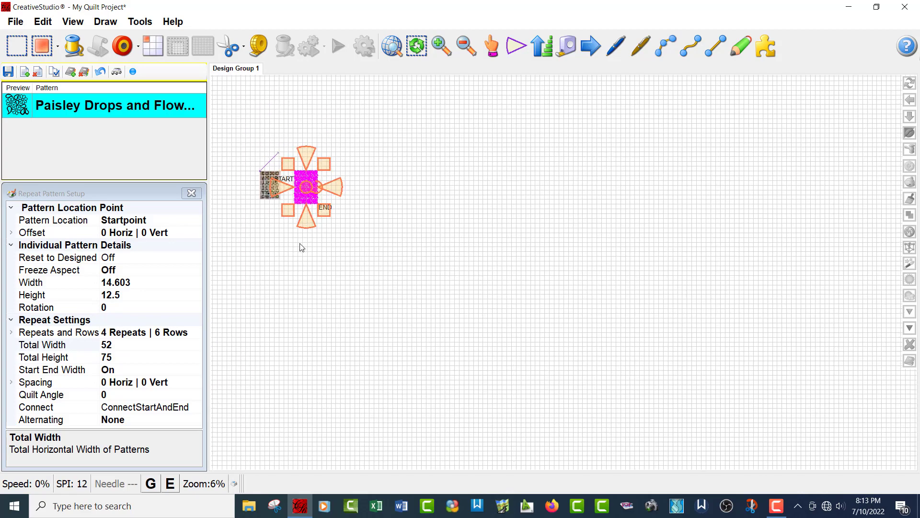
scroll(276, 167, up, 4)
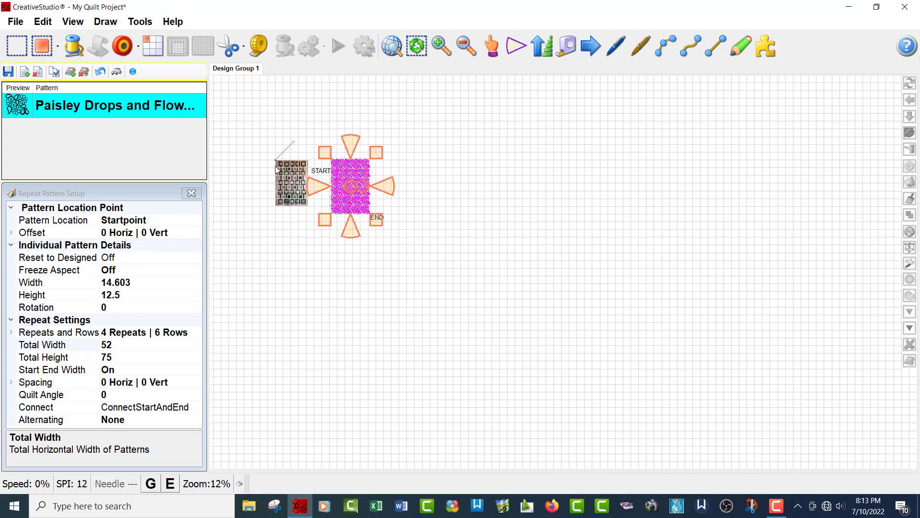
scroll(275, 166, up, 5)
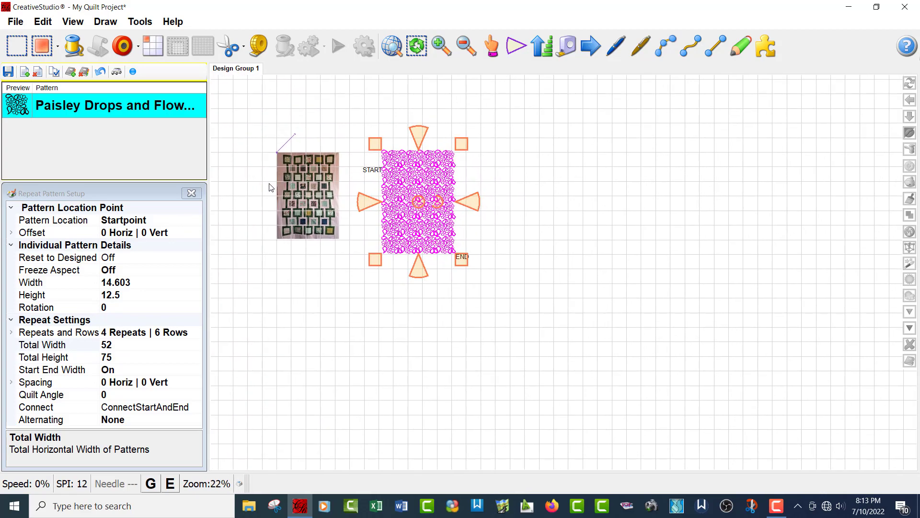
scroll(270, 187, up, 1)
scroll(271, 185, up, 1)
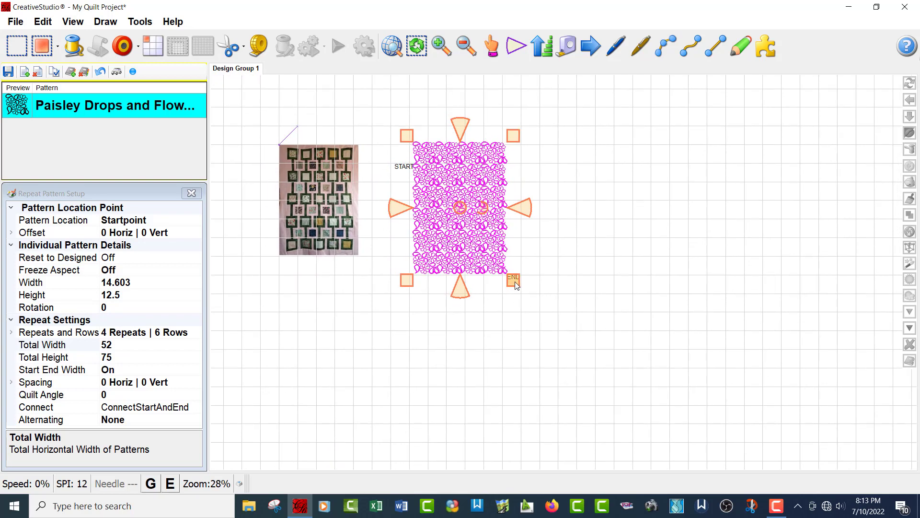
drag(516, 285, 510, 276)
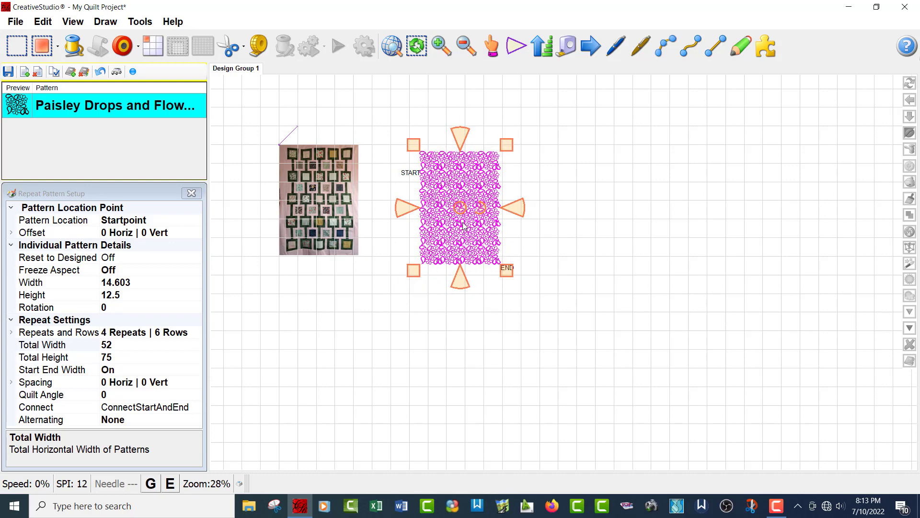
Move the shrunken repeat layout onto the quilt photo so that it covers it, and deselect it
drag(457, 207, 403, 198)
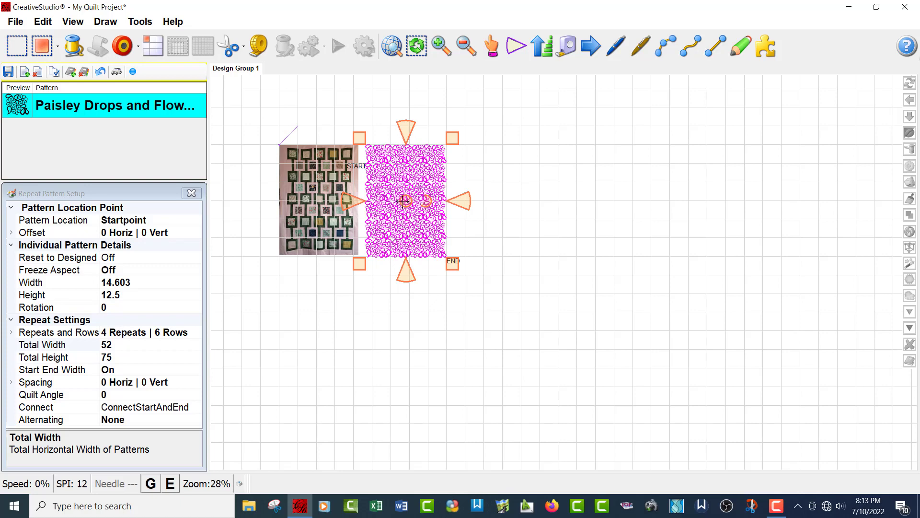
mouse_move(404, 202)
mouse_down()
mouse_move(349, 210)
mouse_move(315, 201)
mouse_up()
click(448, 246)
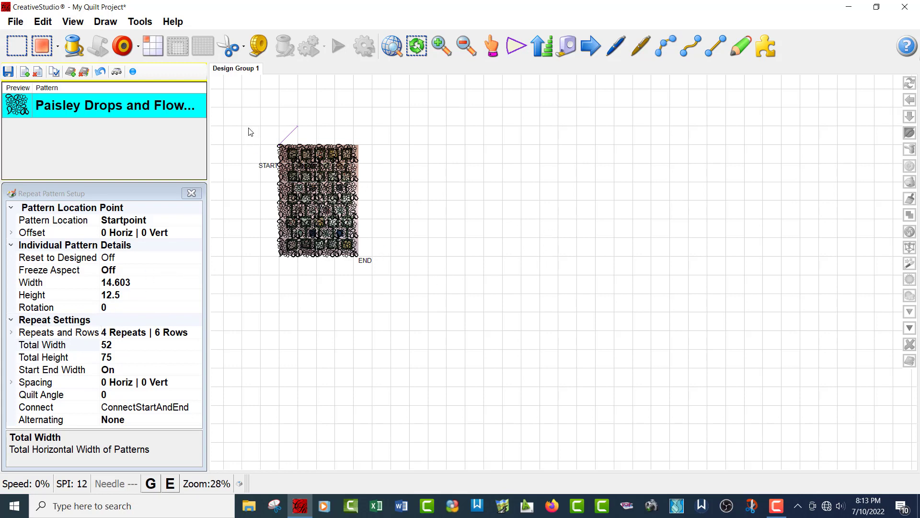
Reselect all patterns of the repeat layout and cycle its handles from orange to purple
drag(248, 127, 265, 137)
click(410, 53)
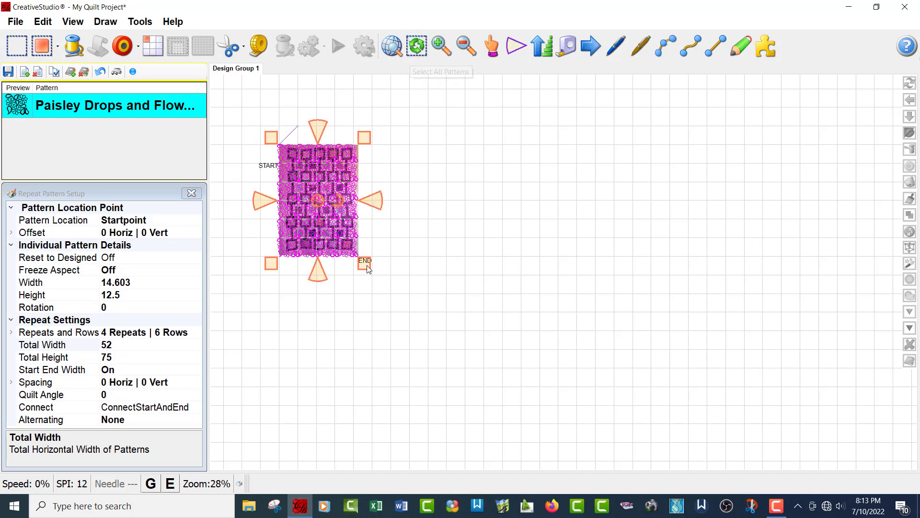
scroll(368, 270, up, 2)
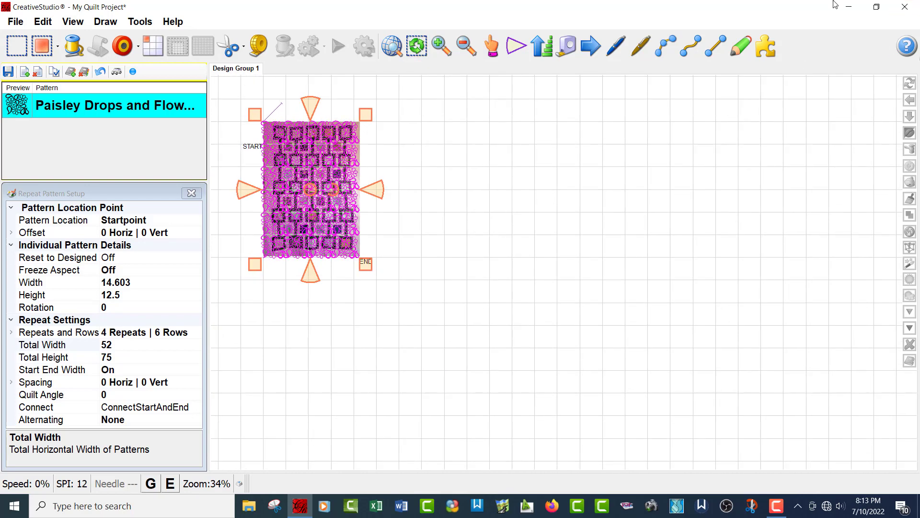
scroll(444, 334, up, 1)
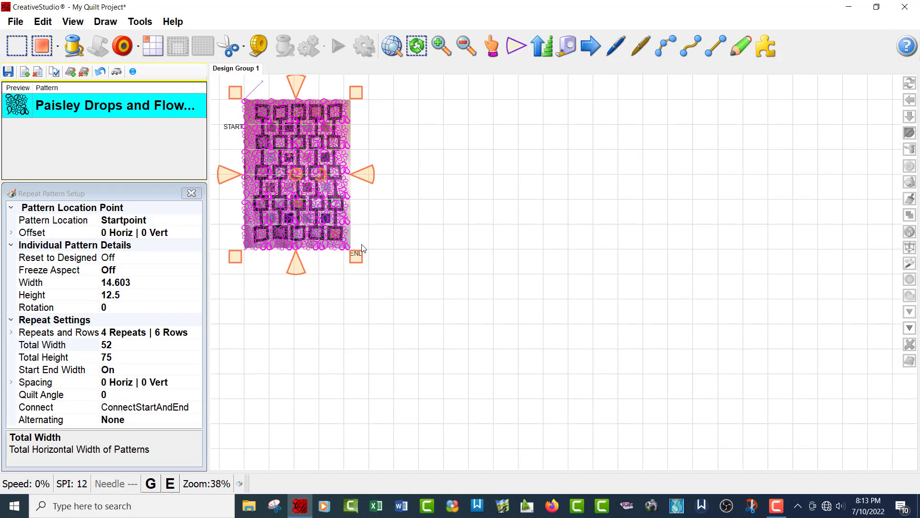
click(285, 159)
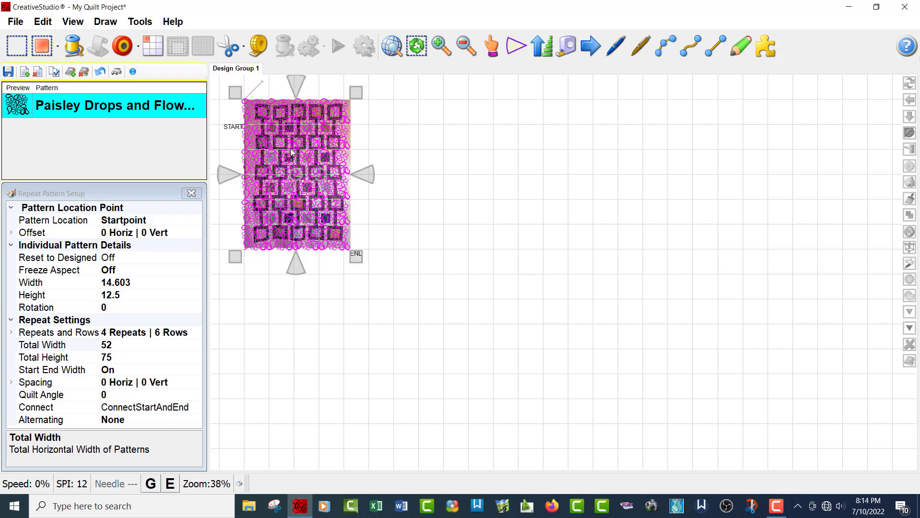
click(278, 128)
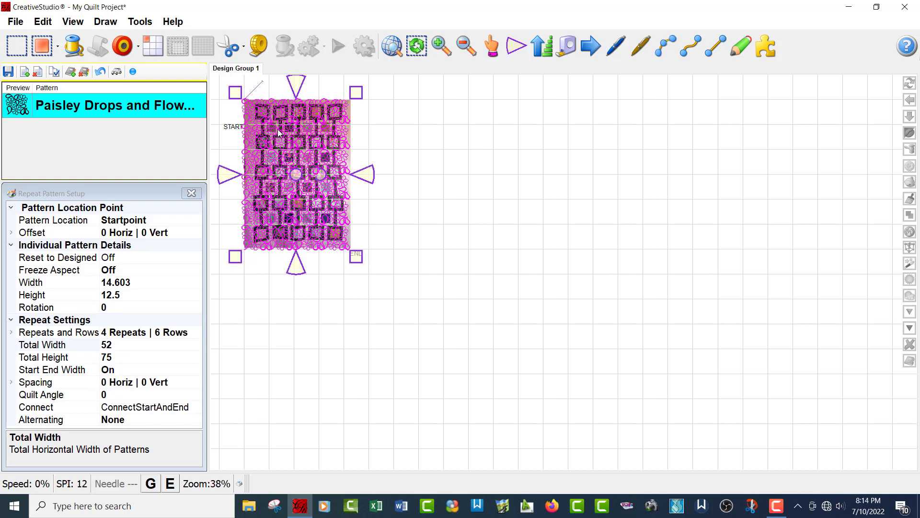
Pull the repeat layout's left and bottom edges slightly inward so they fit the edges of the quilt photo
scroll(258, 298, up, 1)
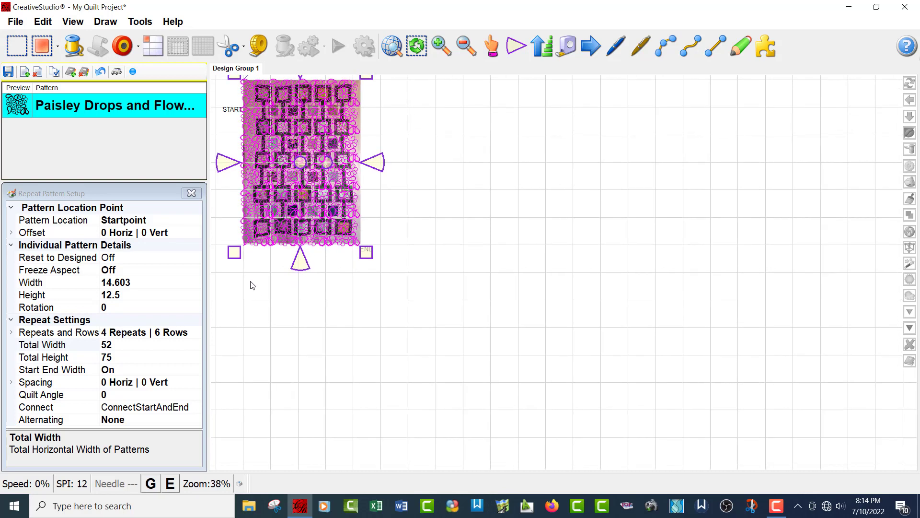
scroll(245, 167, up, 1)
scroll(240, 180, up, 1)
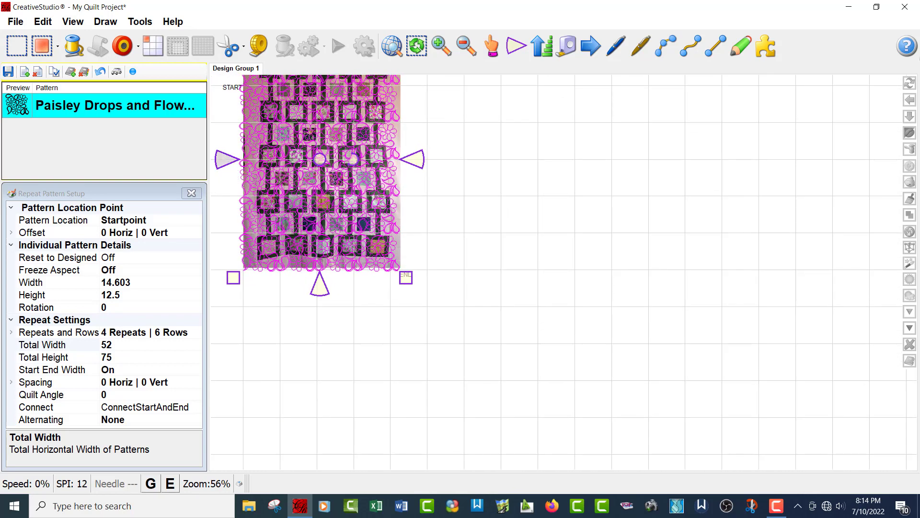
drag(228, 159, 229, 159)
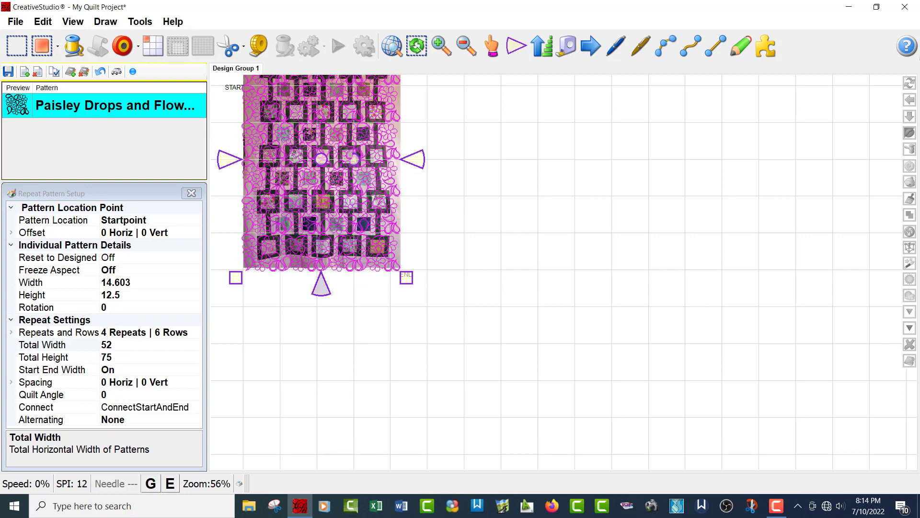
drag(321, 286, 322, 283)
Lower the repeat layout's top edge slightly to just inside the quilt photo's top edge, and deselect the layout
scroll(531, 291, down, 3)
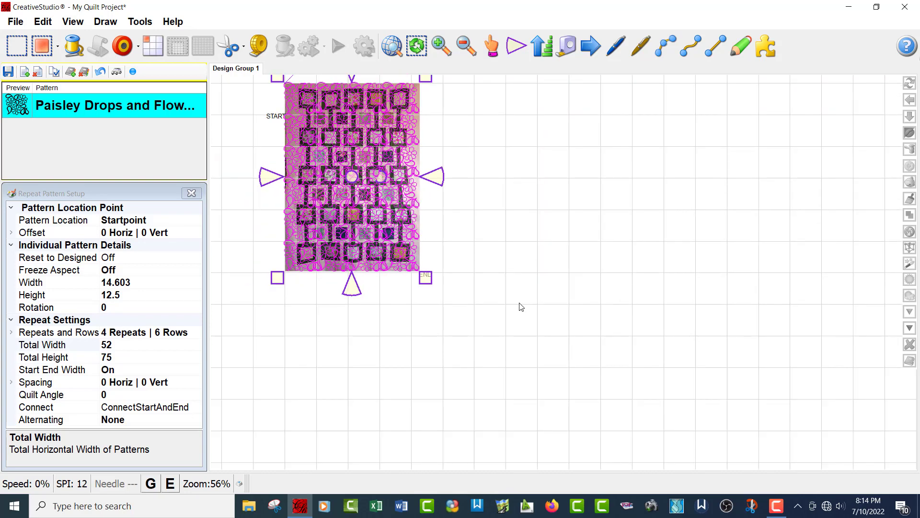
scroll(525, 326, down, 2)
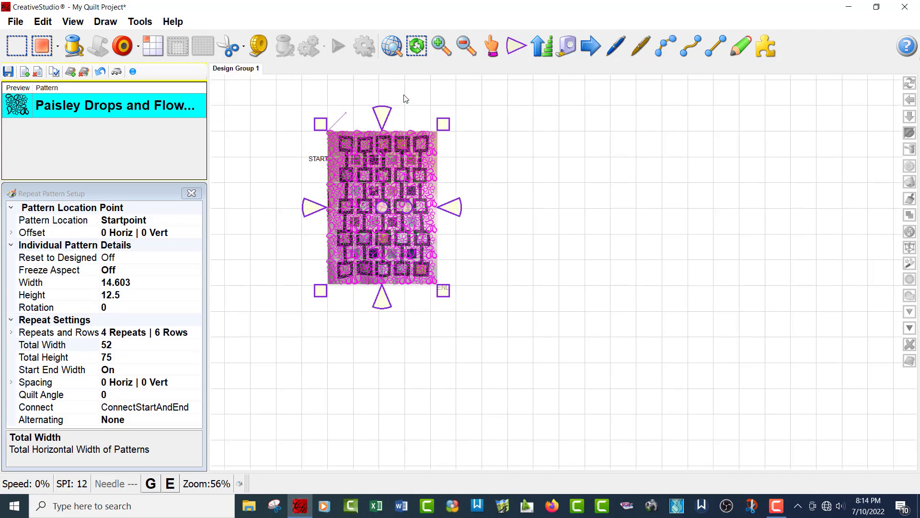
scroll(398, 103, up, 4)
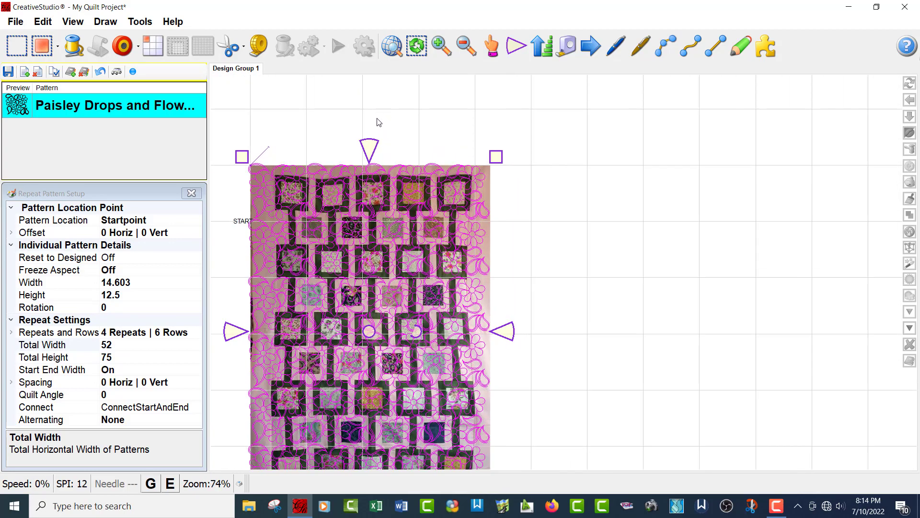
drag(370, 146, 367, 151)
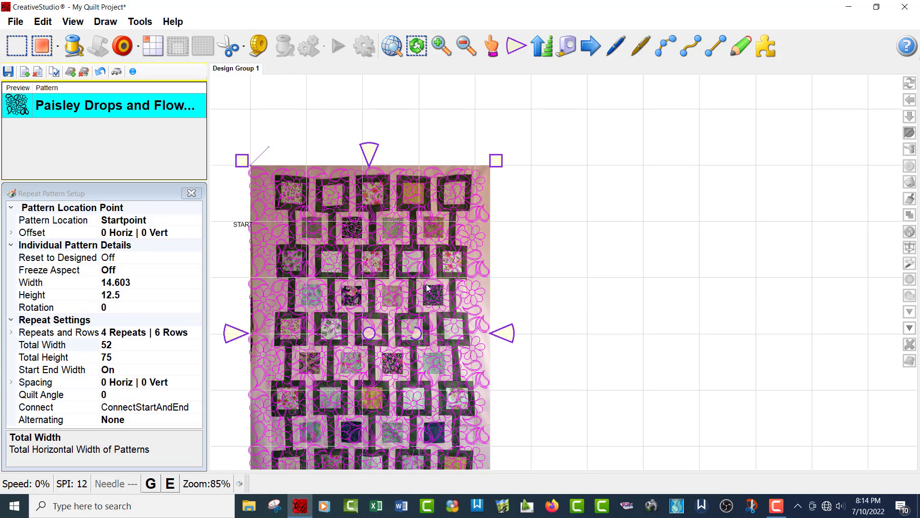
click(721, 227)
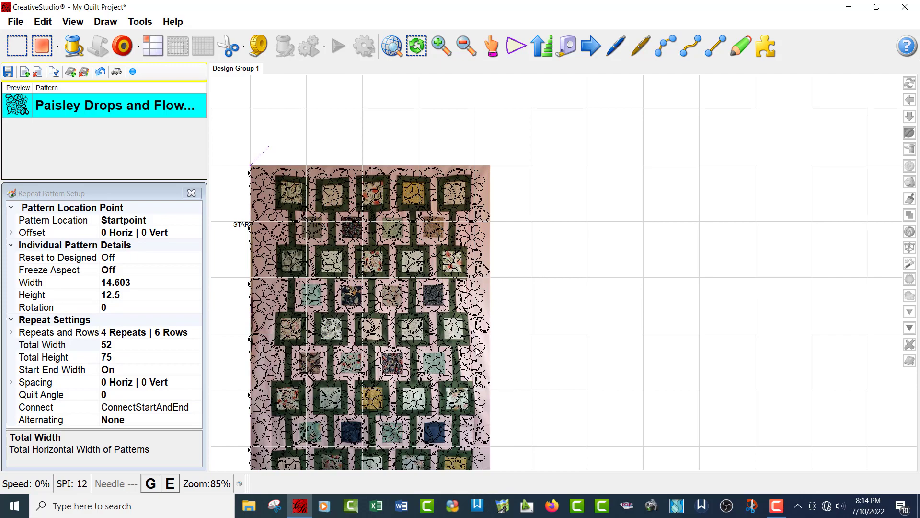
Open the image attributes and reduce the quilt photo's opacity to a little over half
scroll(722, 137, up, 1)
scroll(862, 109, down, 2)
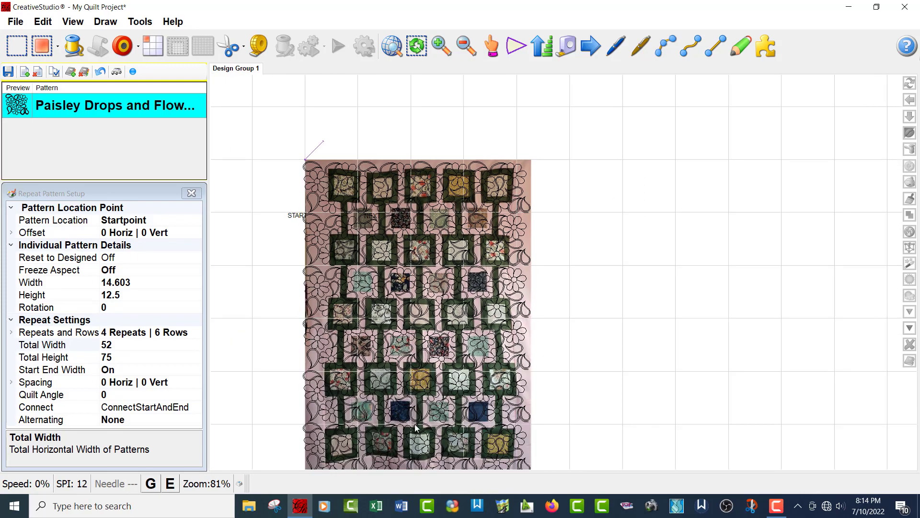
scroll(376, 402, up, 1)
scroll(382, 385, up, 4)
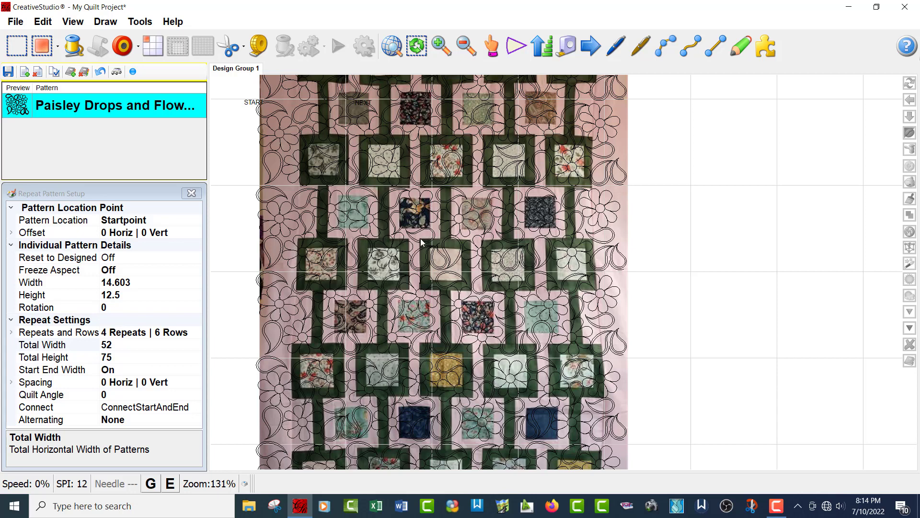
right_click(719, 272)
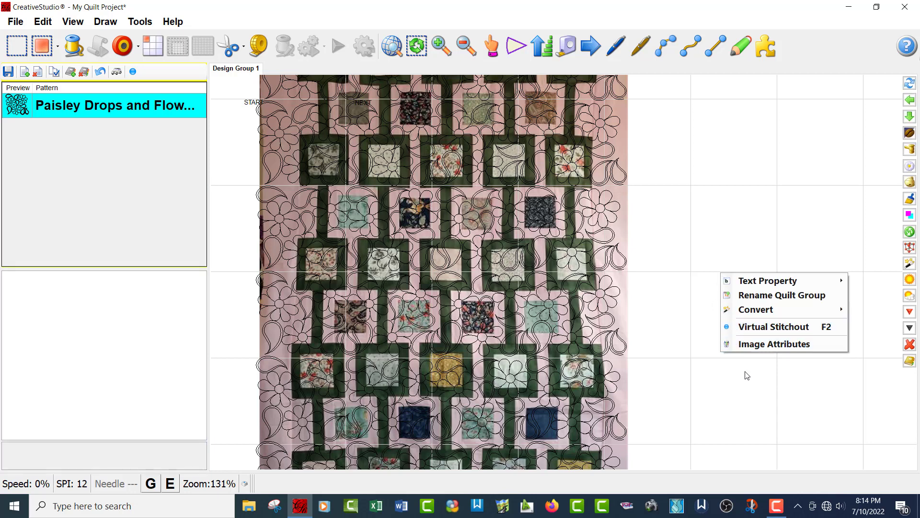
click(778, 344)
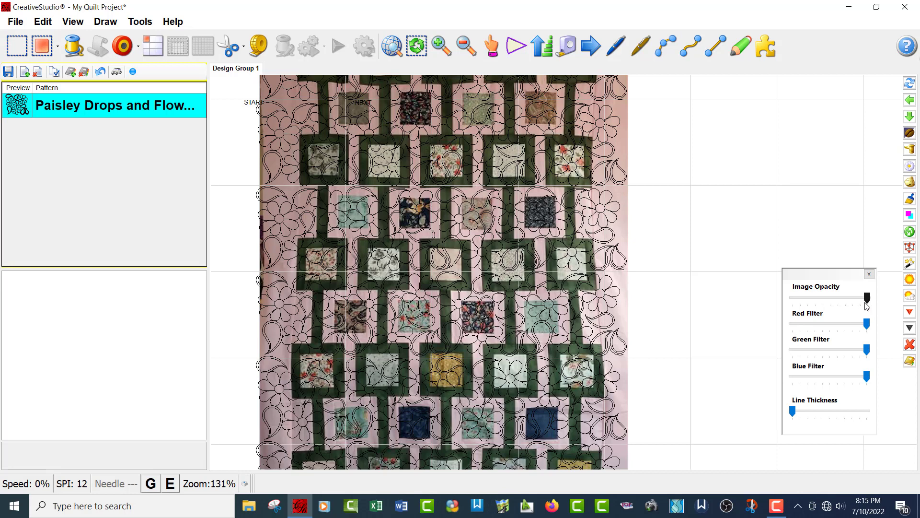
drag(866, 298, 834, 339)
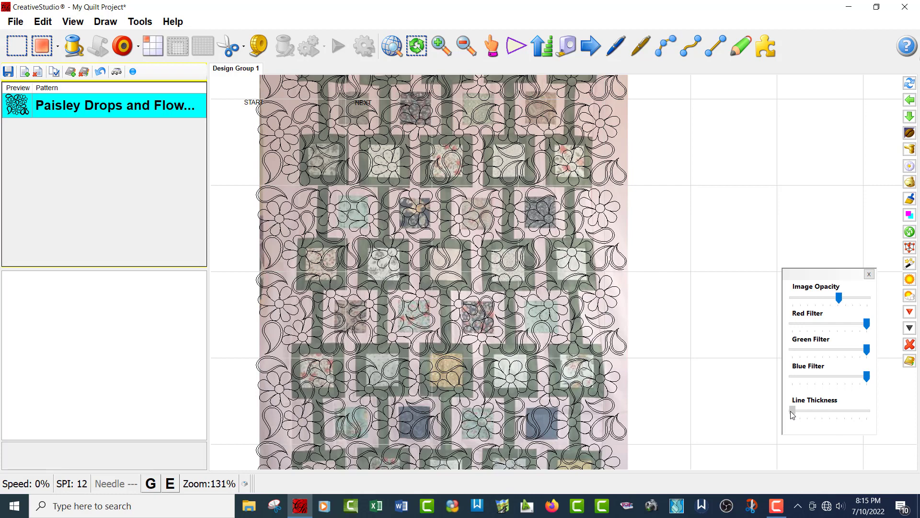
Increase the line thickness slightly so the quilting lines are drawn bolder over the faded photo
drag(792, 413, 792, 415)
drag(791, 420, 795, 415)
drag(793, 415, 795, 415)
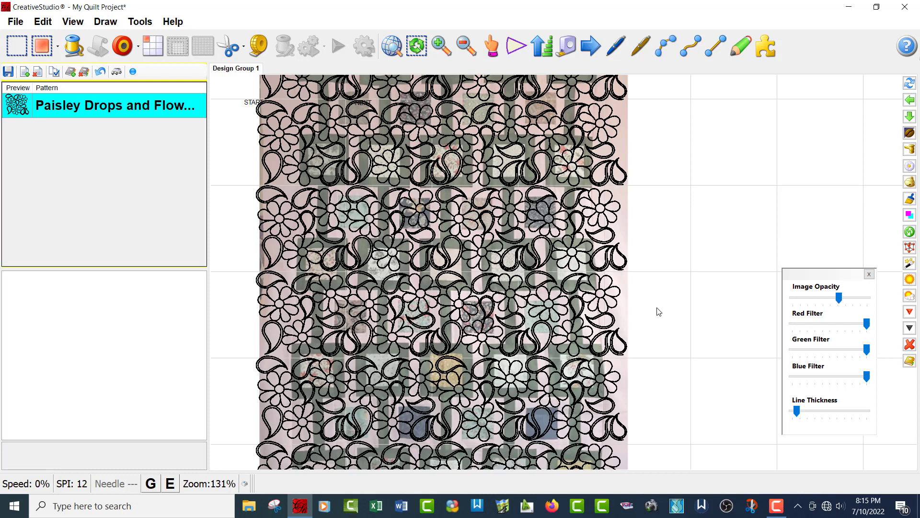
Run a virtual stitchout of the repeat layout over the quilt photo and stop it in the first row
right_click(696, 381)
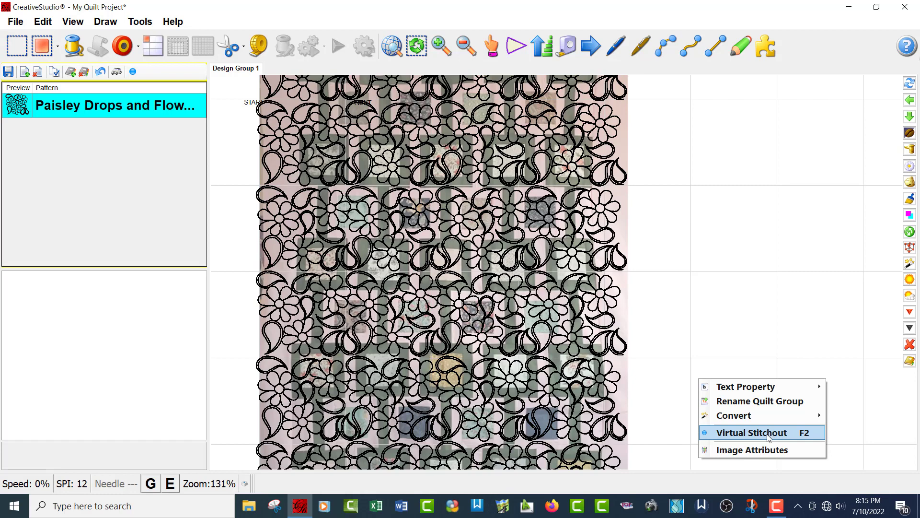
scroll(596, 402, down, 4)
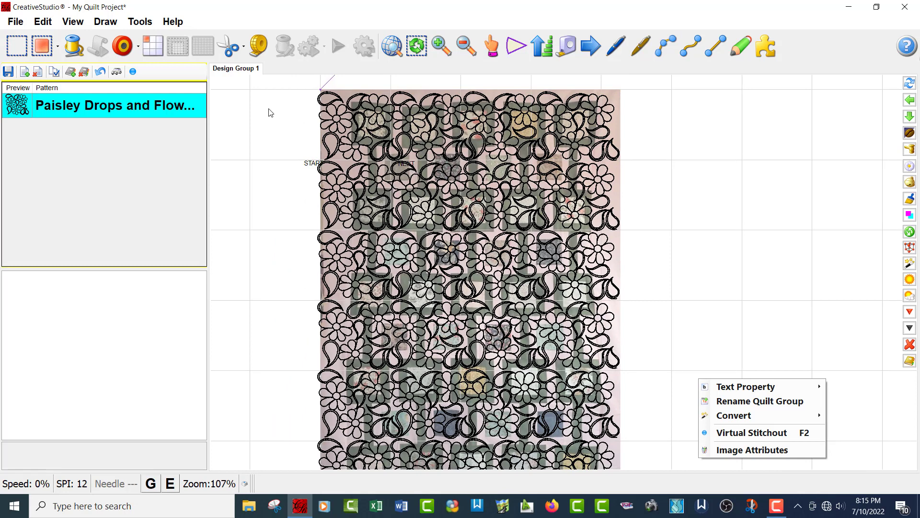
scroll(312, 144, up, 2)
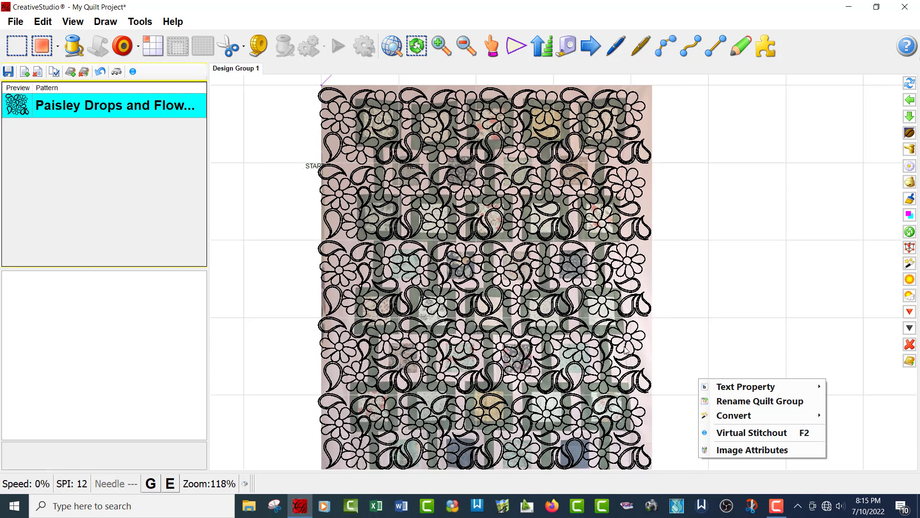
click(754, 435)
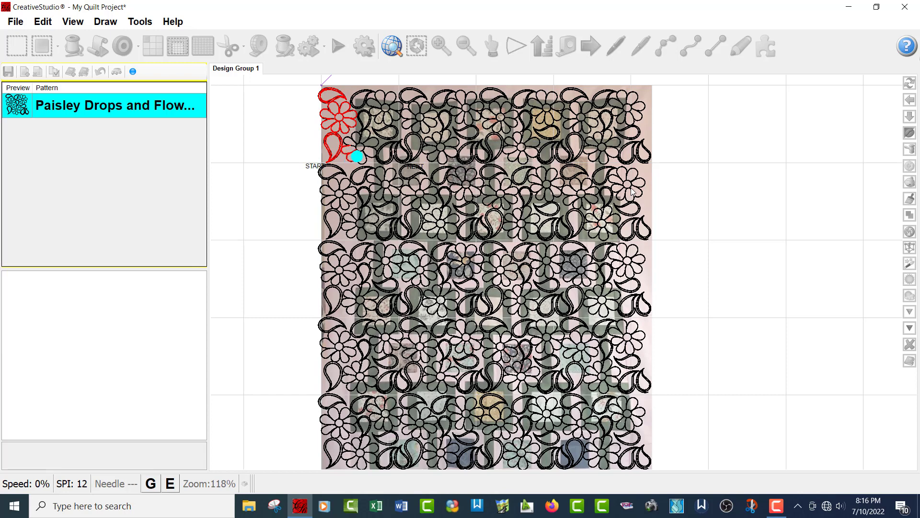
key(Escape)
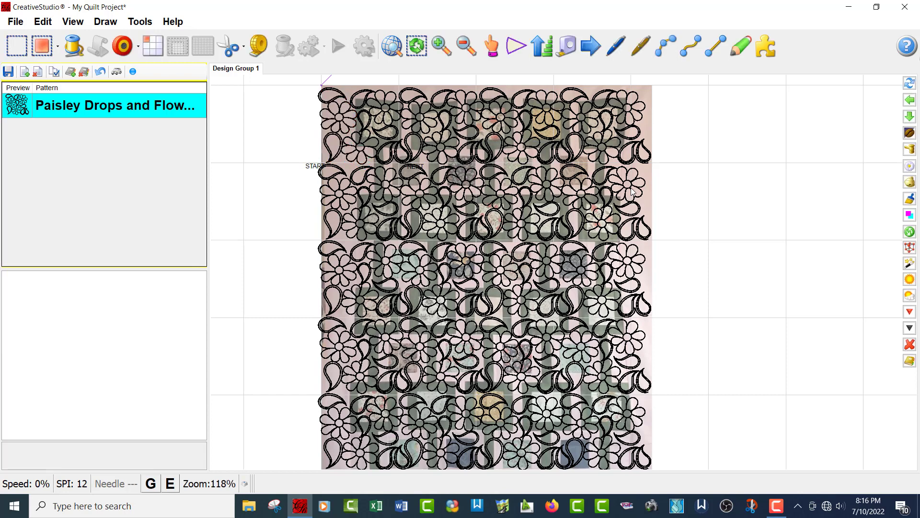